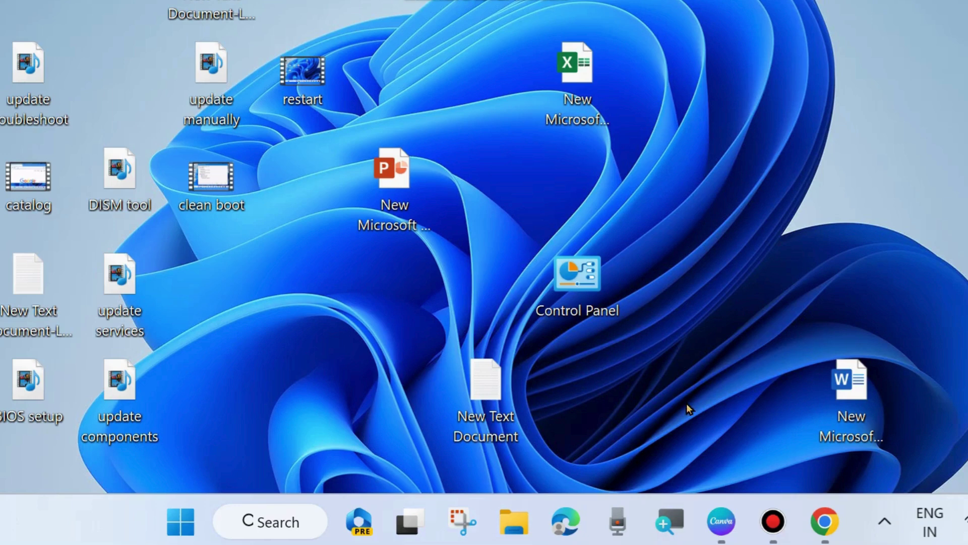
Open File Explorer from the taskbar and reposition its window.
{"action": "left_click", "coordinate": [515, 522]}
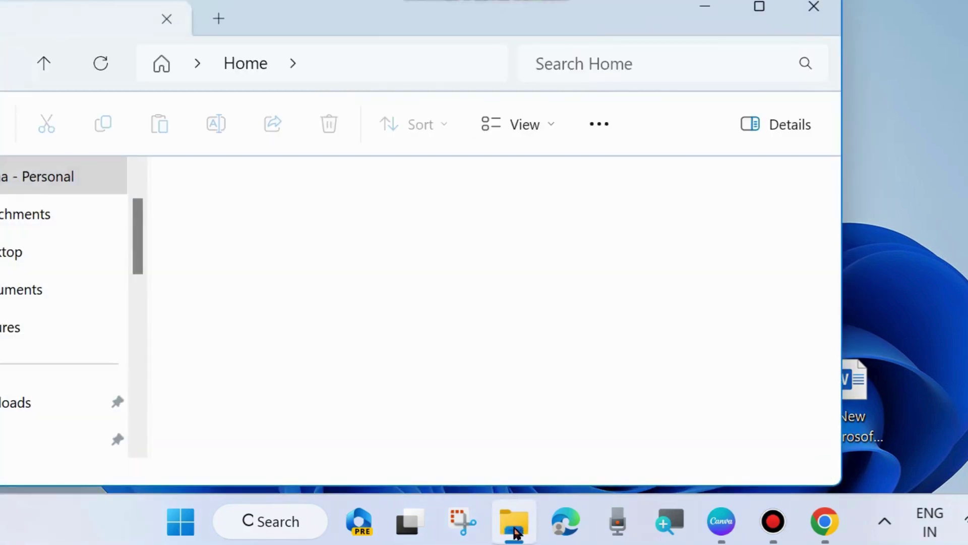
{"action": "scroll", "coordinate": [43, 340], "scroll_direction": "down", "scroll_amount": 4}
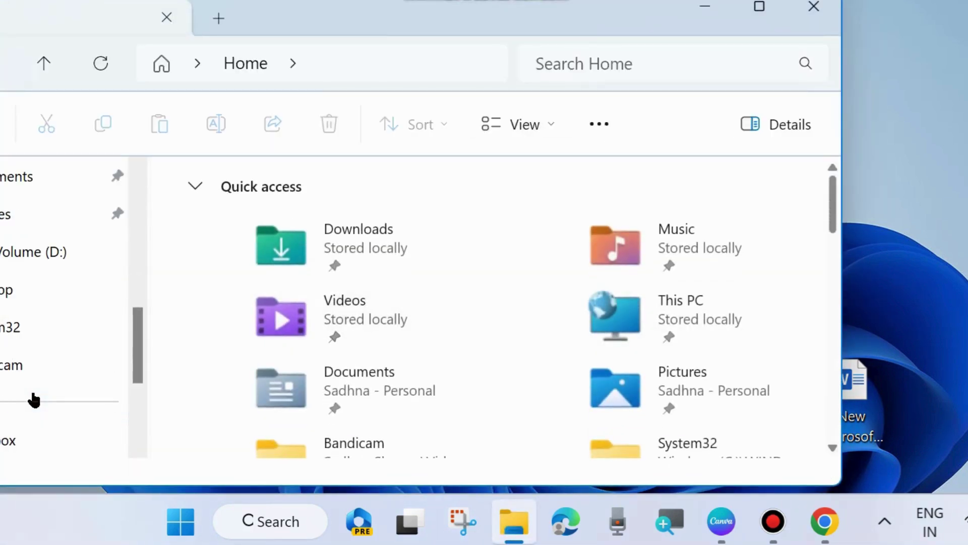
{"action": "left_click_drag", "start_coordinate": [280, 11], "coordinate": [409, 21]}
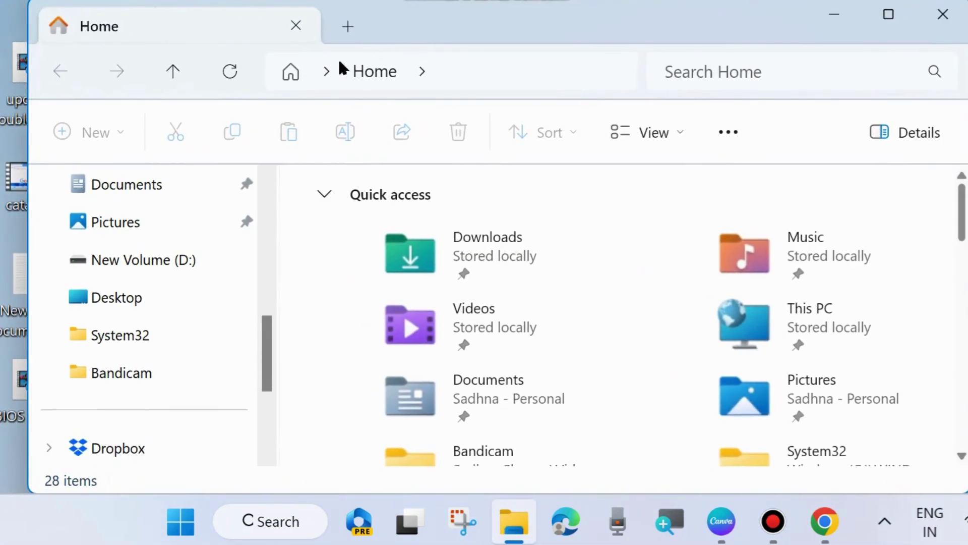
{"action": "scroll", "coordinate": [136, 261], "scroll_direction": "up", "scroll_amount": 4}
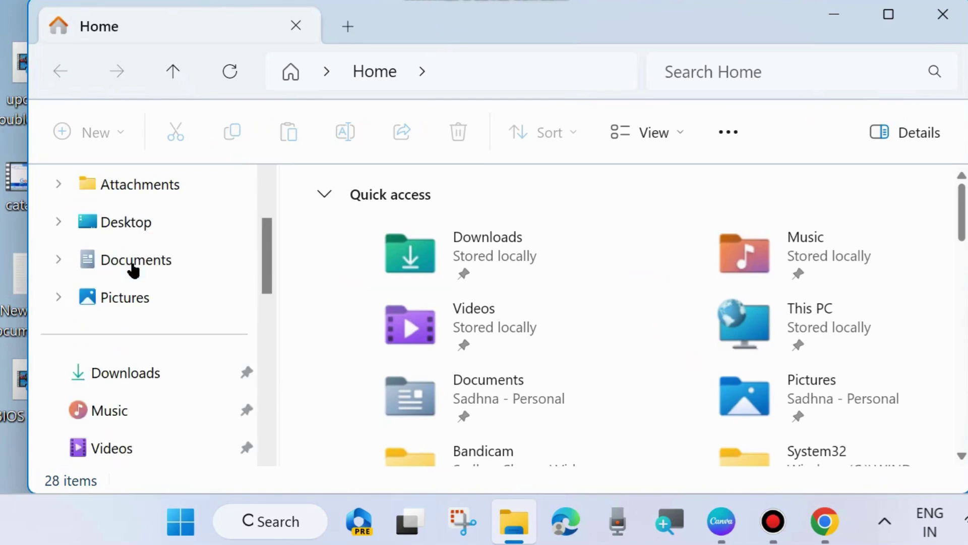
{"action": "scroll", "coordinate": [147, 363], "scroll_direction": "down", "scroll_amount": 3}
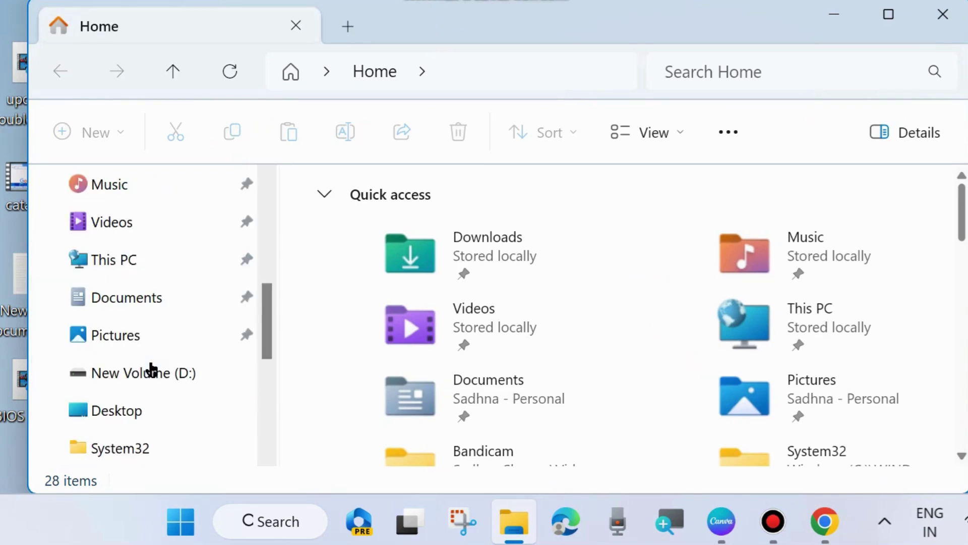
From This PC, open Properties for New Volume (D:) and centre the dialog.
{"action": "left_click", "coordinate": [113, 259]}
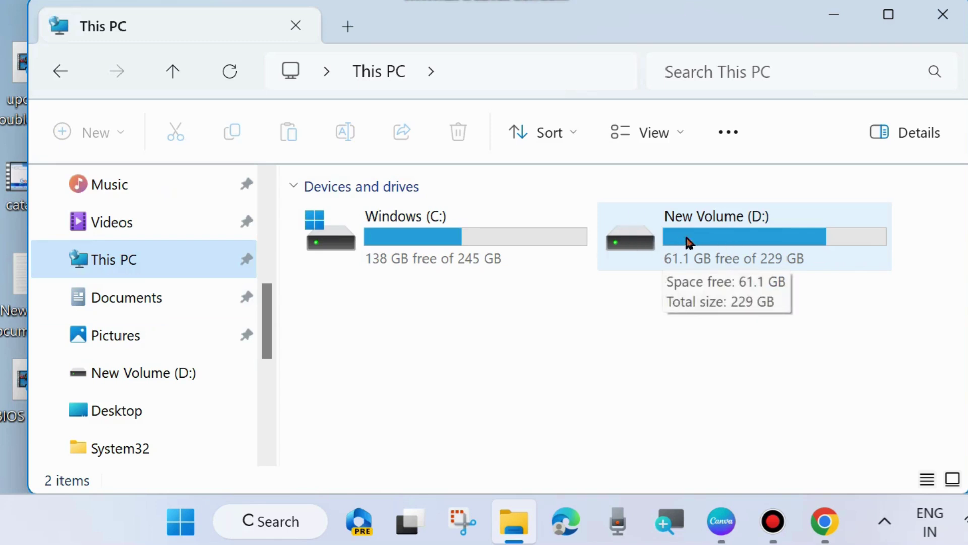
{"action": "left_click", "coordinate": [638, 244]}
{"action": "right_click", "coordinate": [637, 245]}
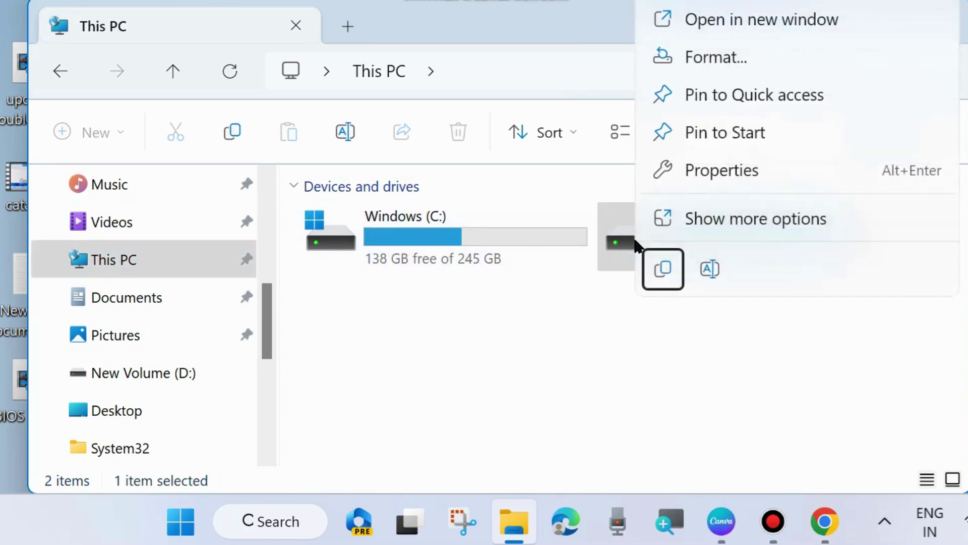
{"action": "left_click", "coordinate": [722, 171]}
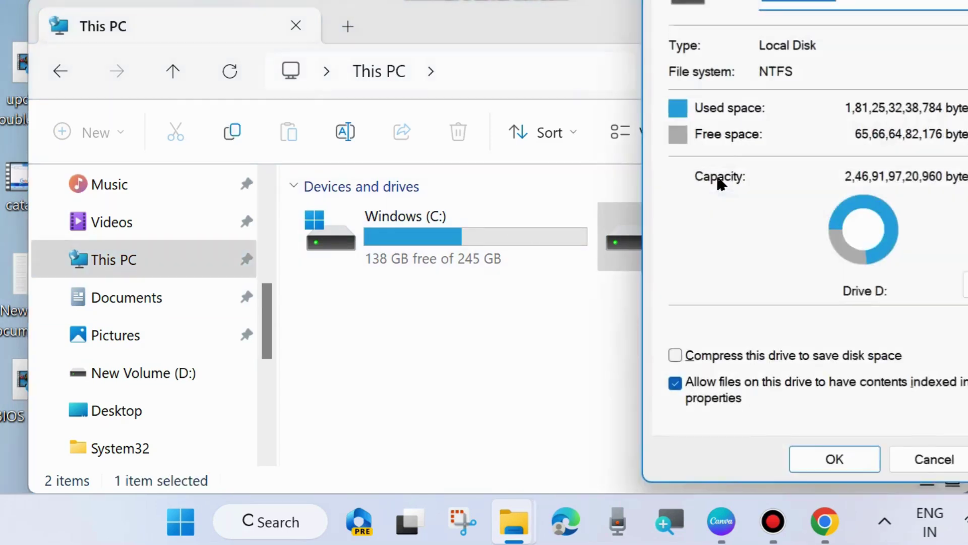
{"action": "left_click_drag", "start_coordinate": [931, 6], "coordinate": [621, 7]}
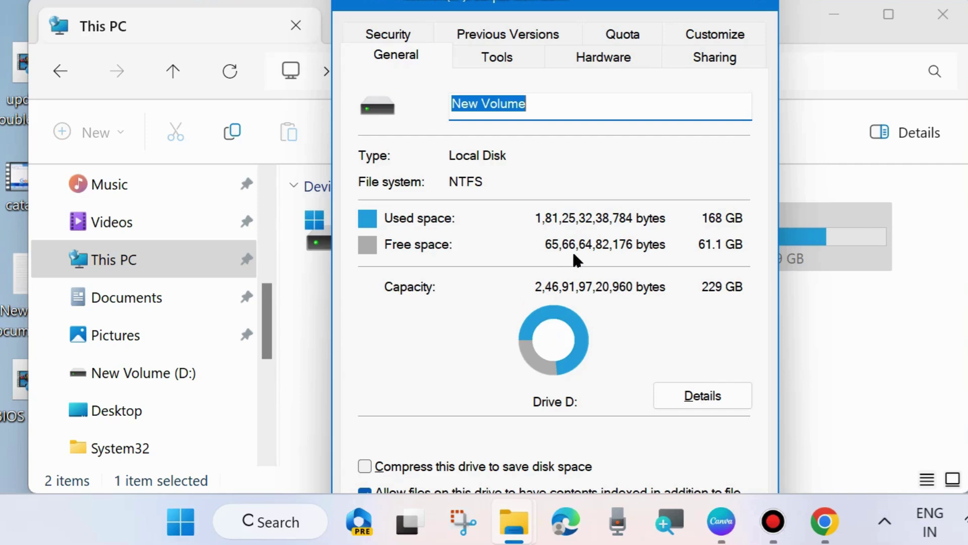
{"action": "left_click_drag", "start_coordinate": [649, 6], "coordinate": [649, 24]}
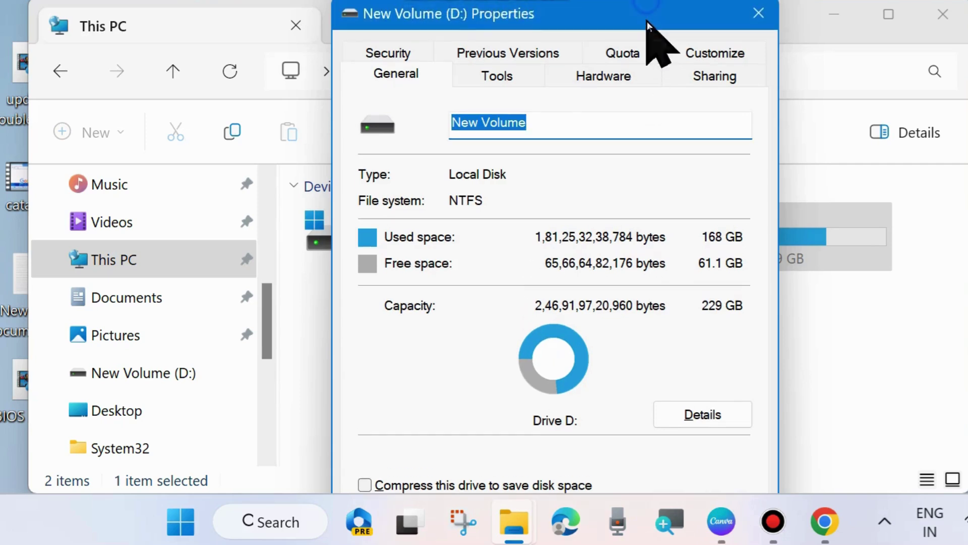
Run Error checking on drive D: from the Tools tab, then close both dialogs.
{"action": "left_click", "coordinate": [497, 76]}
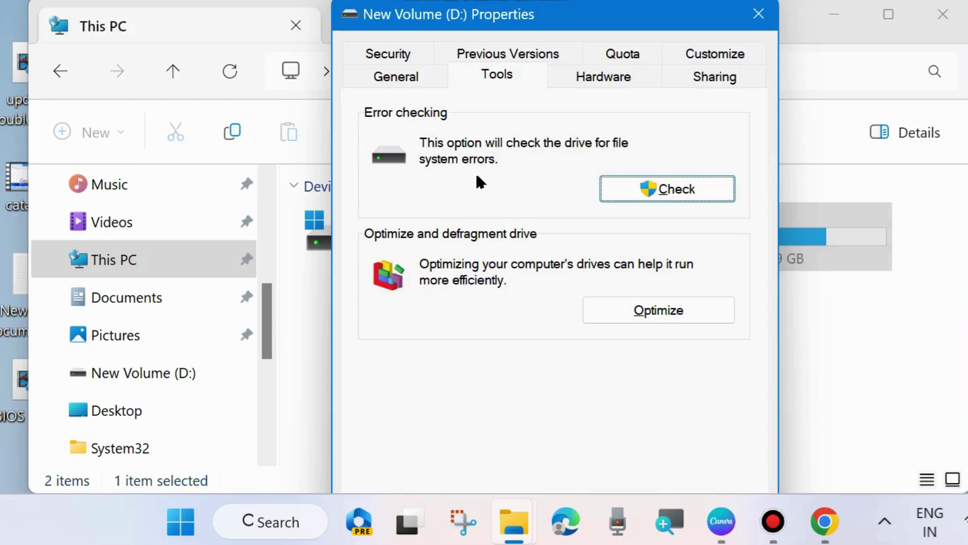
{"action": "left_click", "coordinate": [667, 188]}
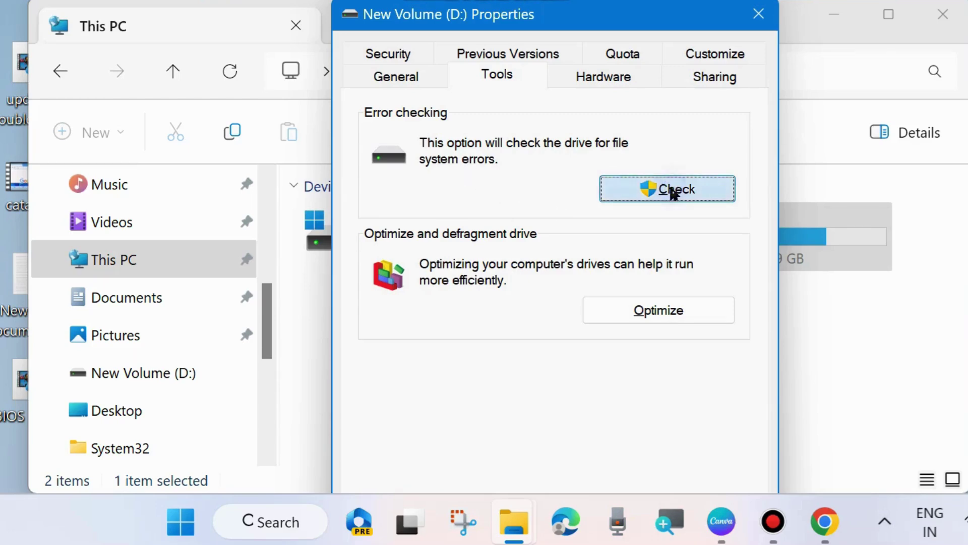
{"action": "left_click_drag", "start_coordinate": [584, 14], "coordinate": [575, 72]}
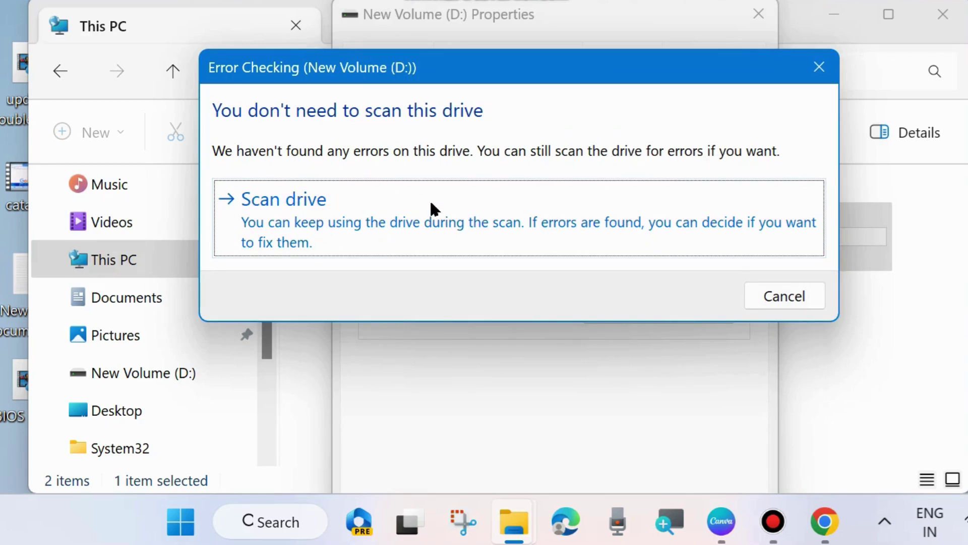
{"action": "left_click", "coordinate": [784, 296]}
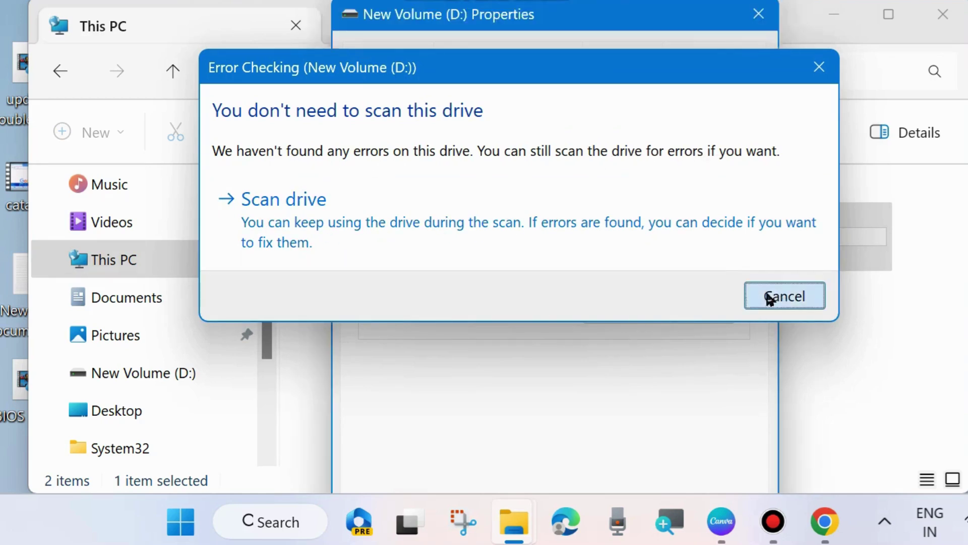
{"action": "left_click", "coordinate": [758, 15]}
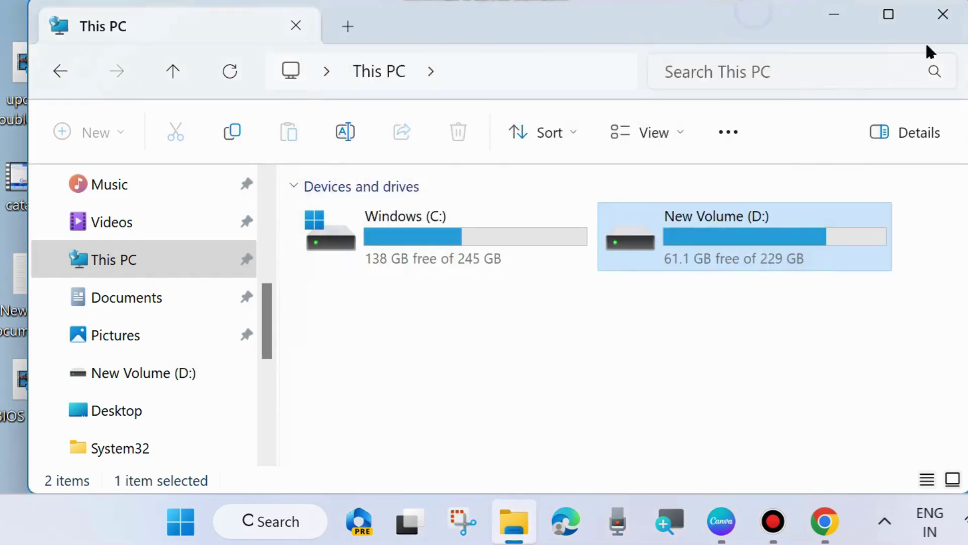
Close File Explorer and launch Defragment and Optimize Drives through Windows Search.
{"action": "left_click", "coordinate": [942, 14]}
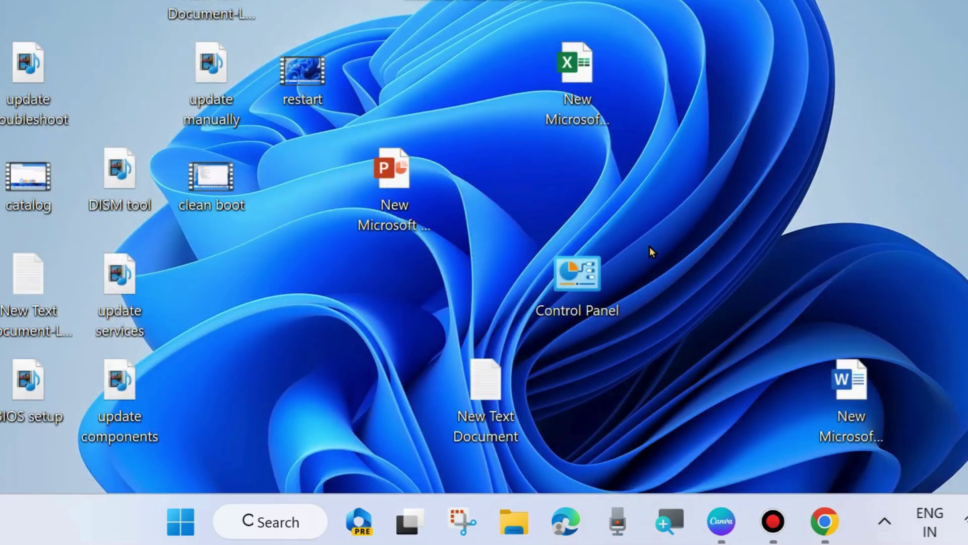
{"action": "left_click", "coordinate": [273, 521]}
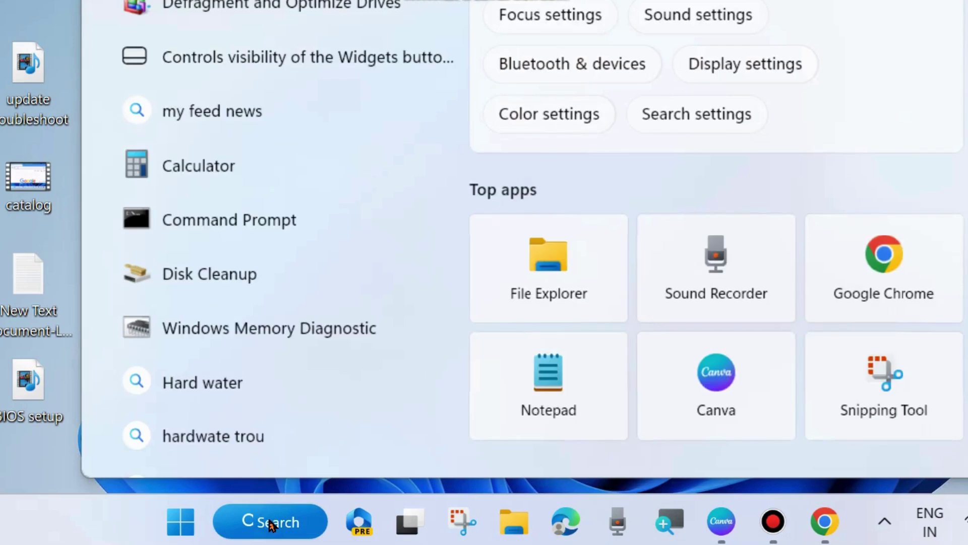
{"action": "type", "text": "defra"}
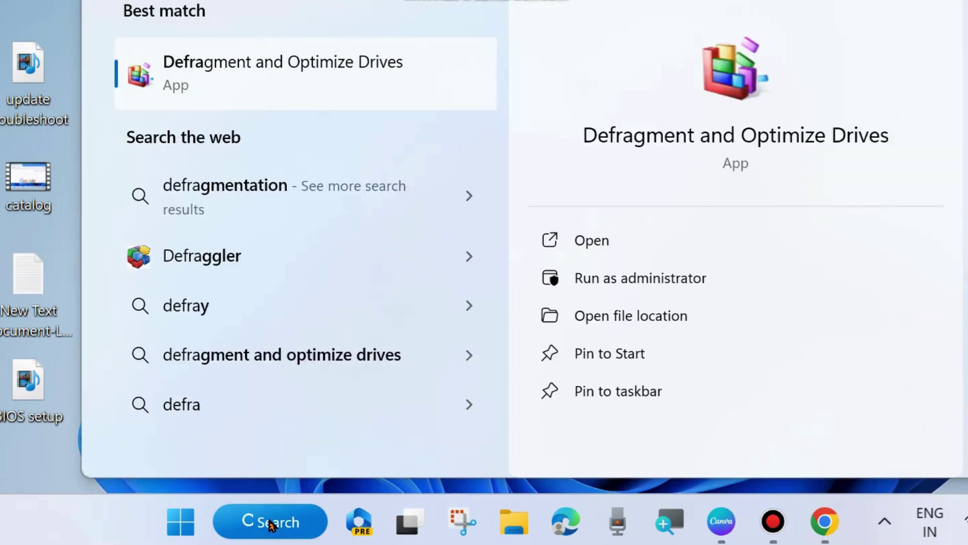
{"action": "type", "text": "gment"}
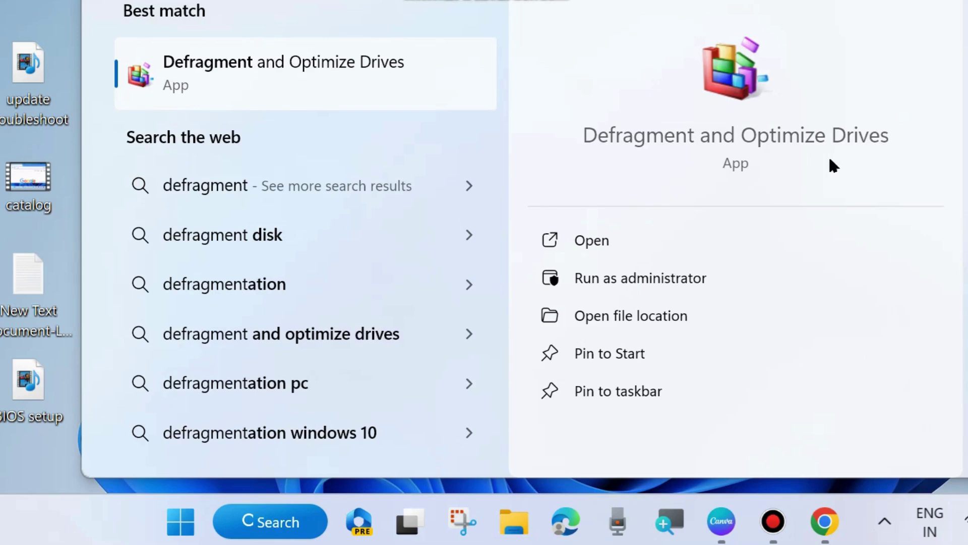
{"action": "left_click", "coordinate": [600, 243]}
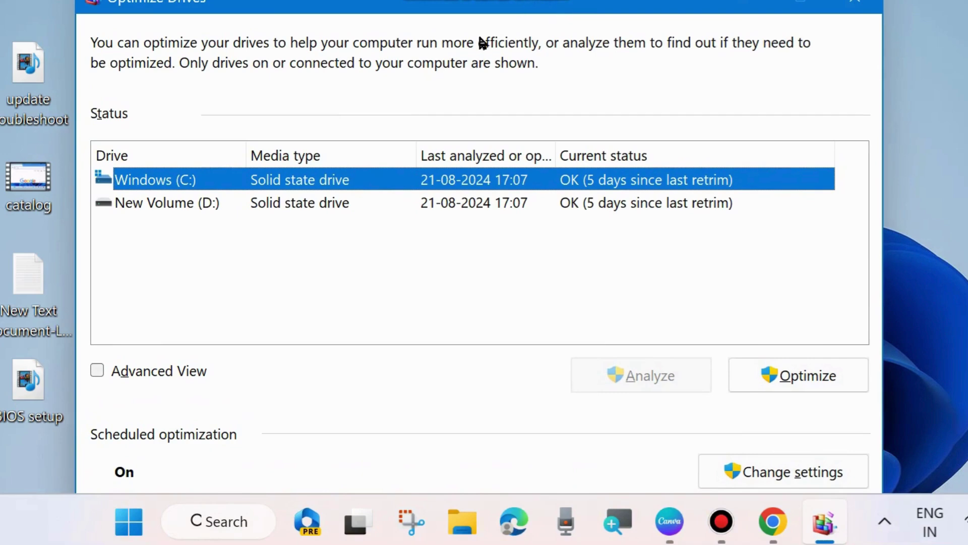
Toggle Advanced View on and off, then optimise New Volume (D:) until finished.
{"action": "left_click", "coordinate": [189, 203]}
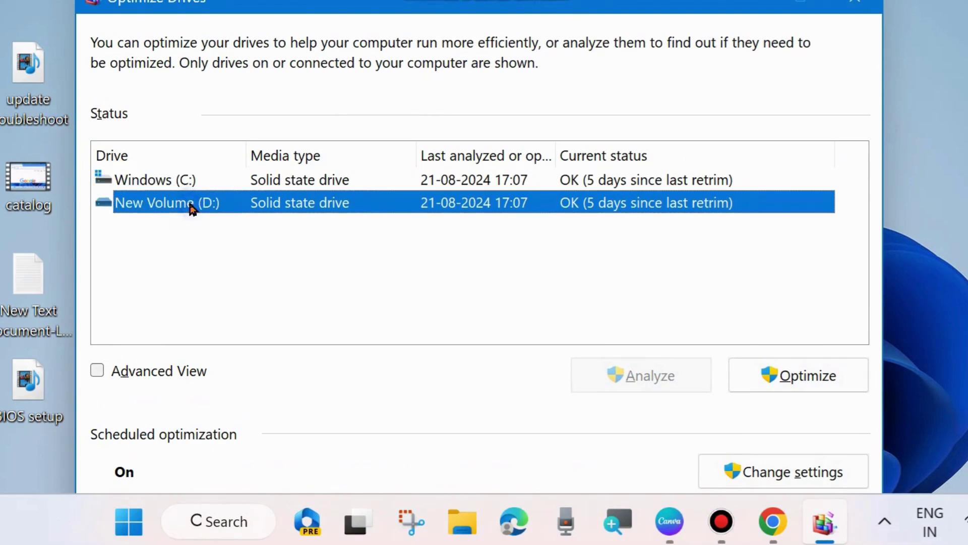
{"action": "left_click_drag", "start_coordinate": [464, 7], "coordinate": [477, 0]}
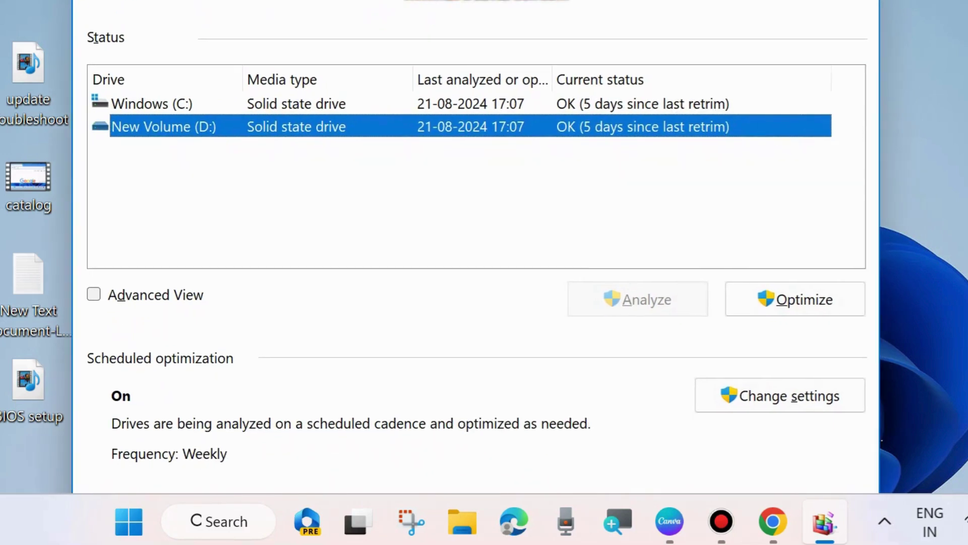
{"action": "left_click", "coordinate": [92, 294]}
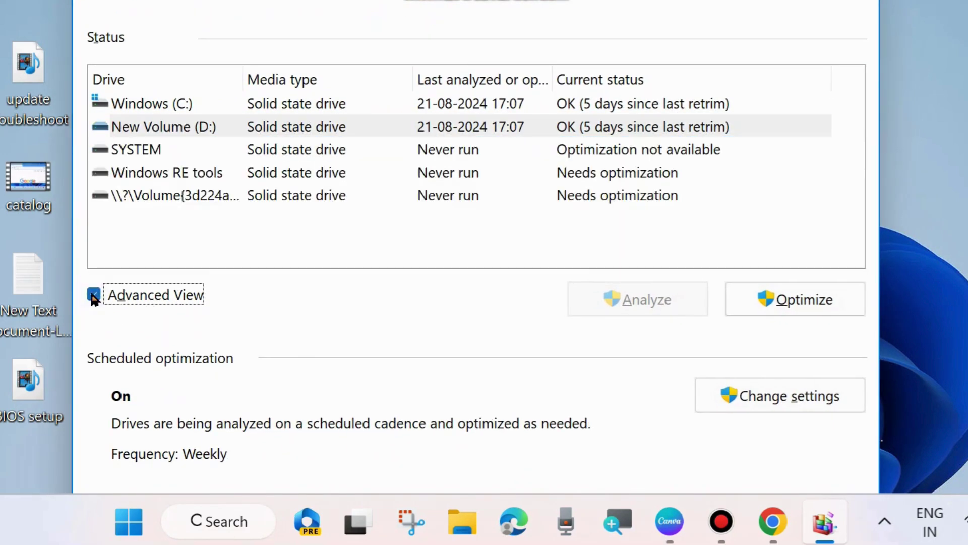
{"action": "left_click", "coordinate": [93, 295]}
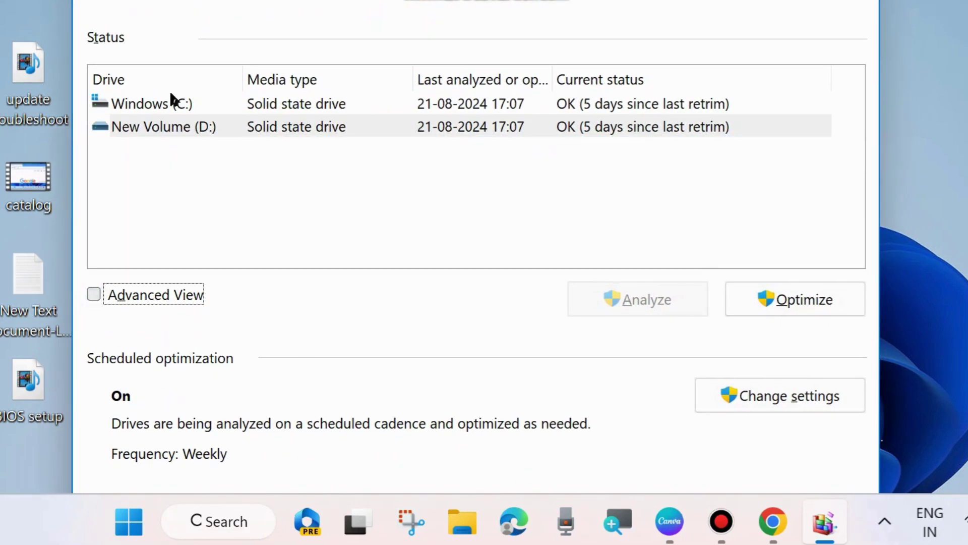
{"action": "left_click", "coordinate": [211, 129]}
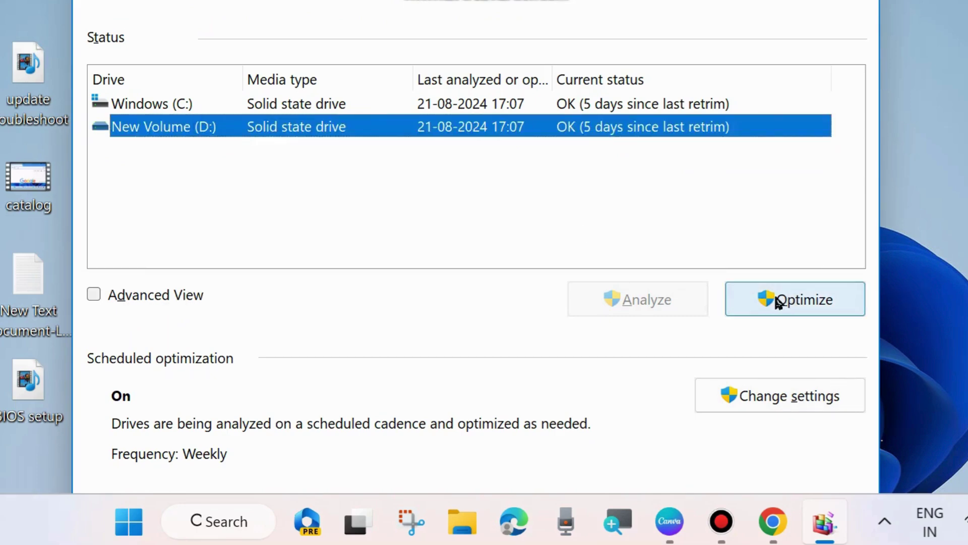
{"action": "left_click", "coordinate": [793, 304]}
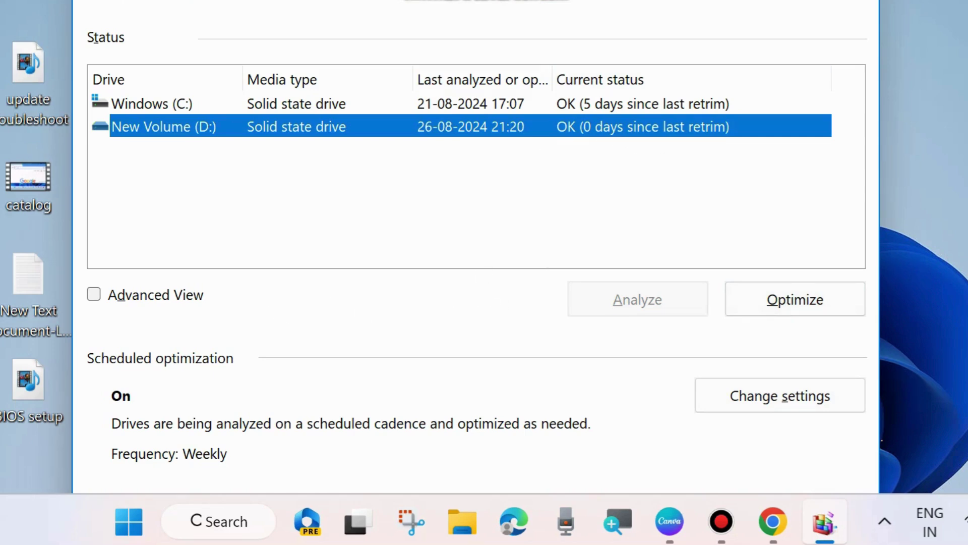
{"action": "left_click_drag", "start_coordinate": [594, 0], "coordinate": [594, 6]}
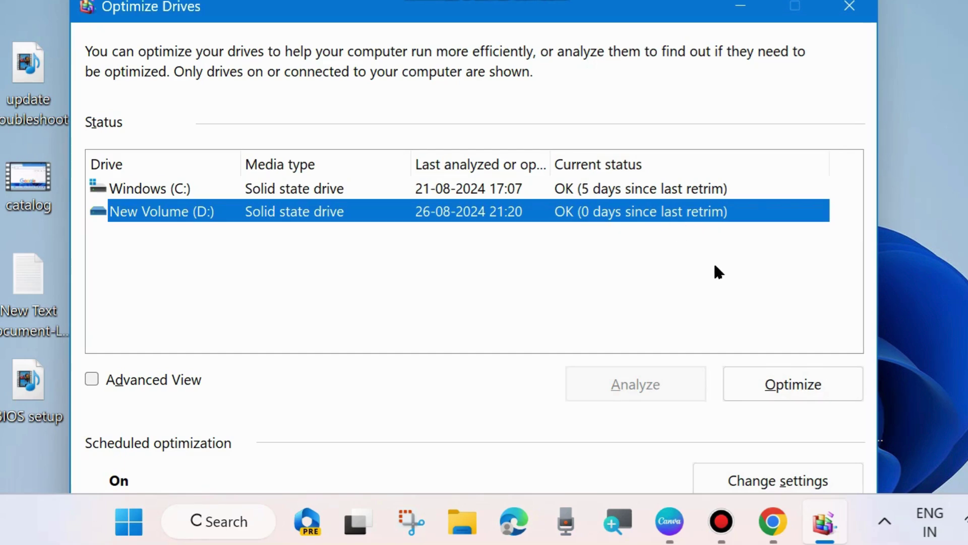
{"action": "left_click_drag", "start_coordinate": [563, 10], "coordinate": [590, 0]}
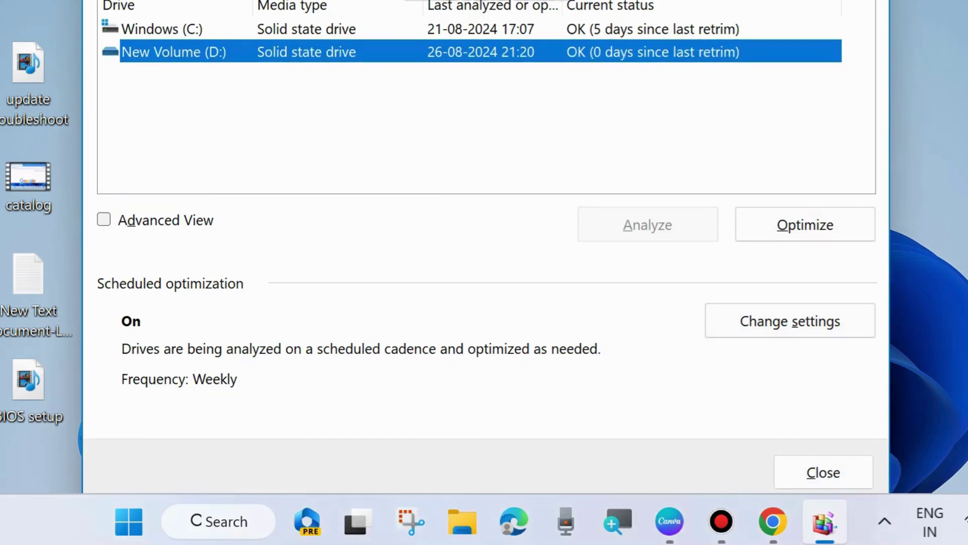
Close Optimize Drives and launch Device Manager from the Start power user menu.
{"action": "left_click", "coordinate": [821, 471]}
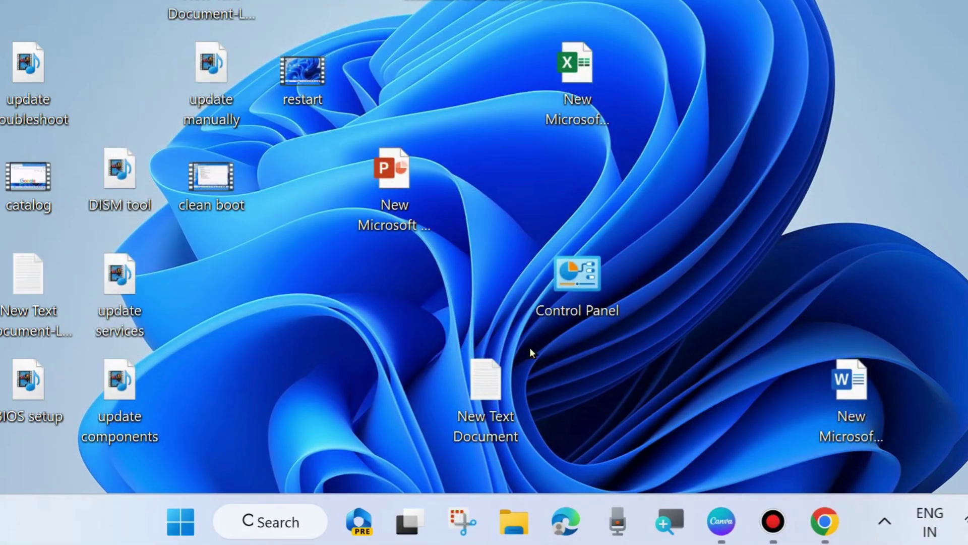
{"action": "right_click", "coordinate": [180, 521]}
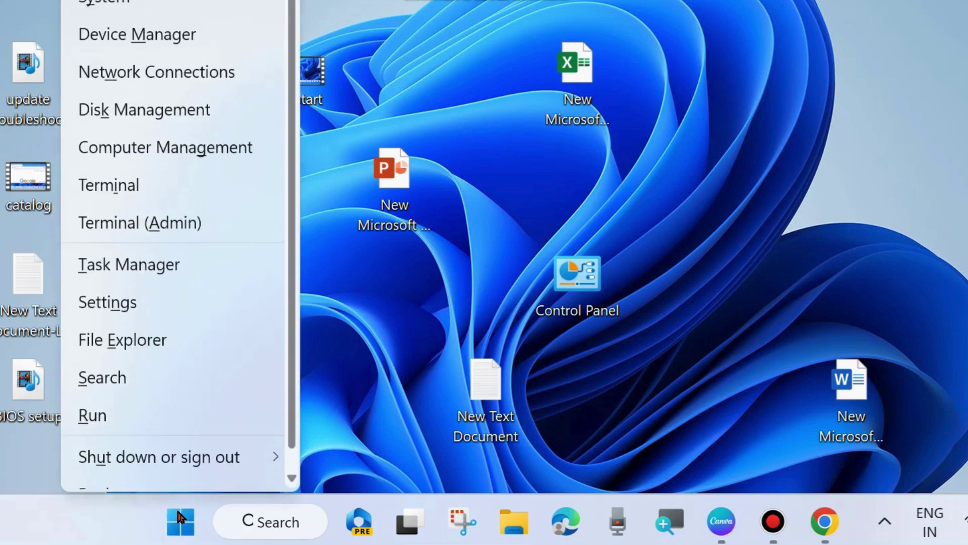
{"action": "left_click", "coordinate": [137, 34]}
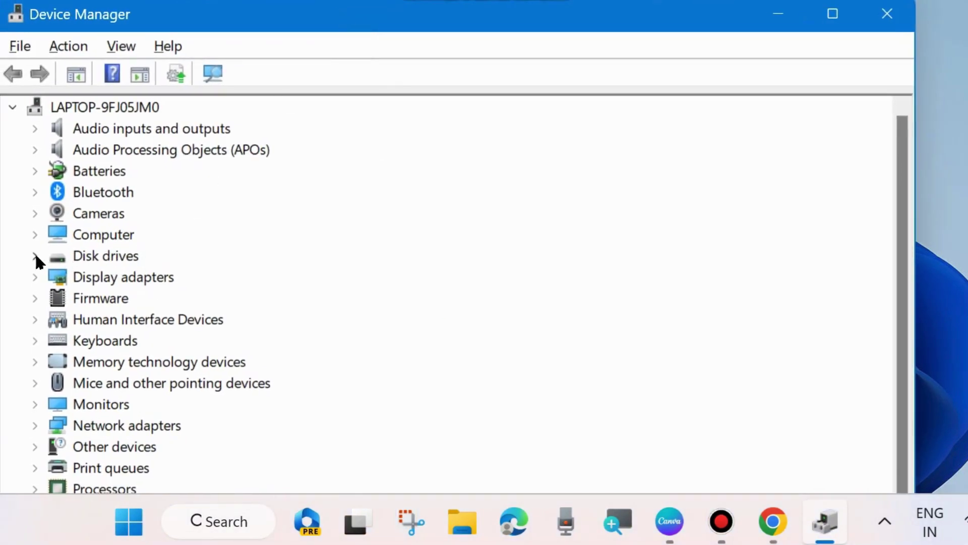
Search automatically for an SK hynix disk driver update, then close Device Manager.
{"action": "left_click", "coordinate": [35, 256]}
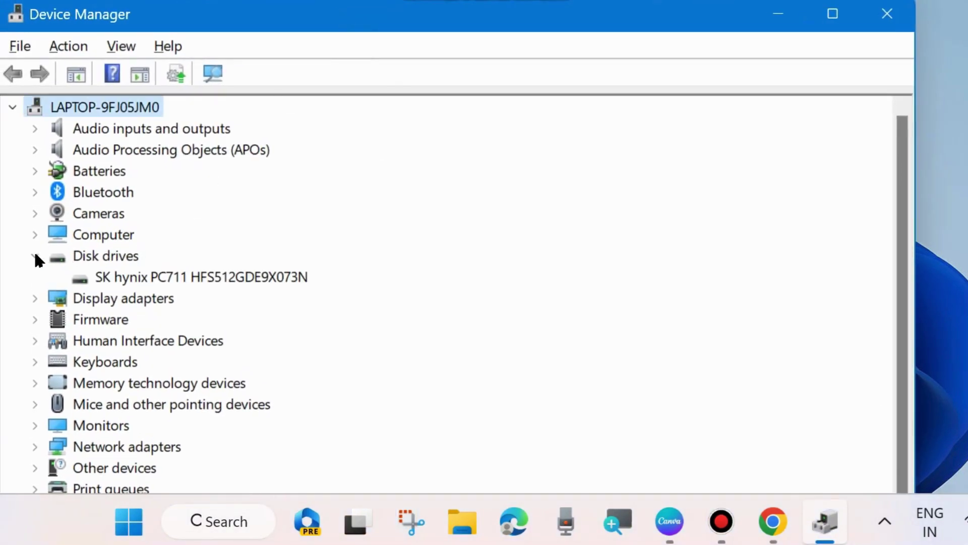
{"action": "right_click", "coordinate": [128, 279]}
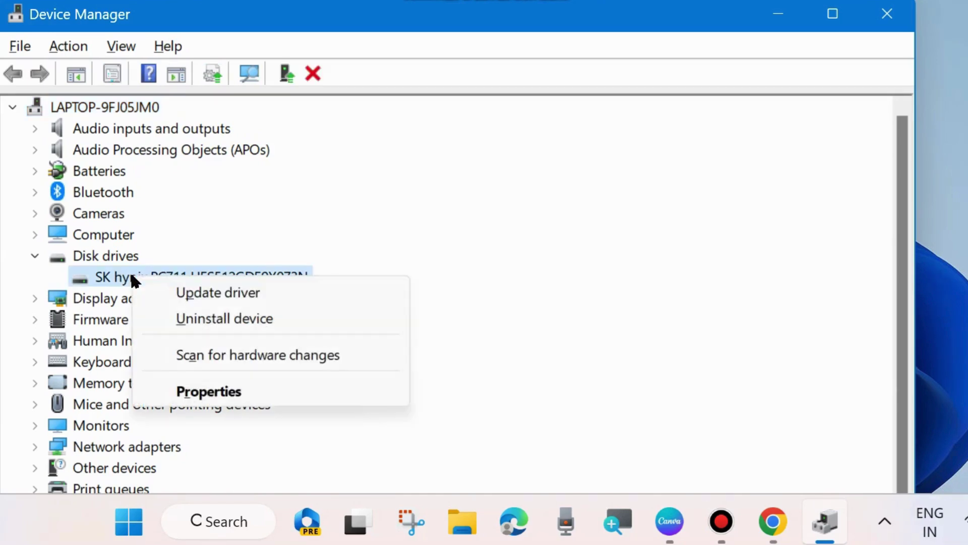
{"action": "left_click", "coordinate": [224, 296]}
{"action": "left_click_drag", "start_coordinate": [401, 1], "coordinate": [403, 58]}
{"action": "left_click", "coordinate": [254, 201]}
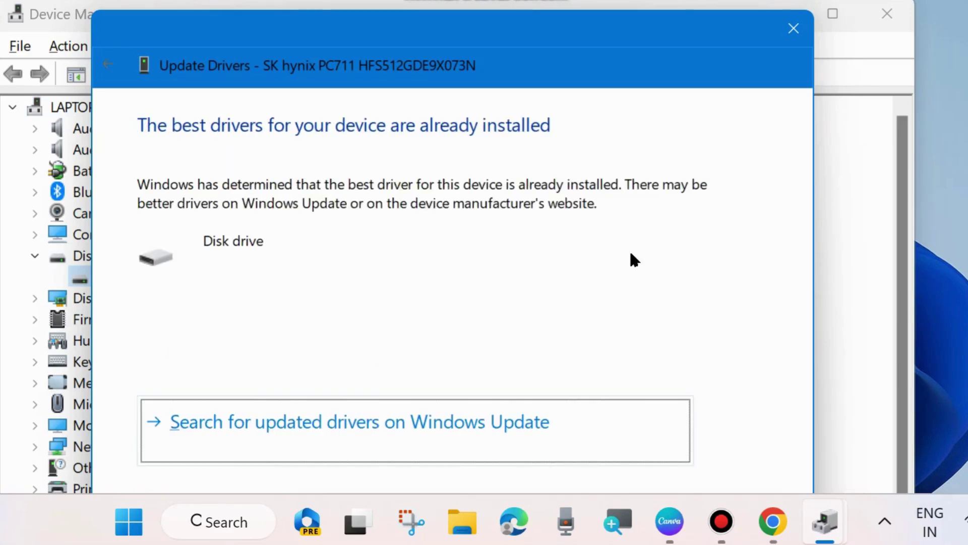
{"action": "left_click", "coordinate": [793, 29]}
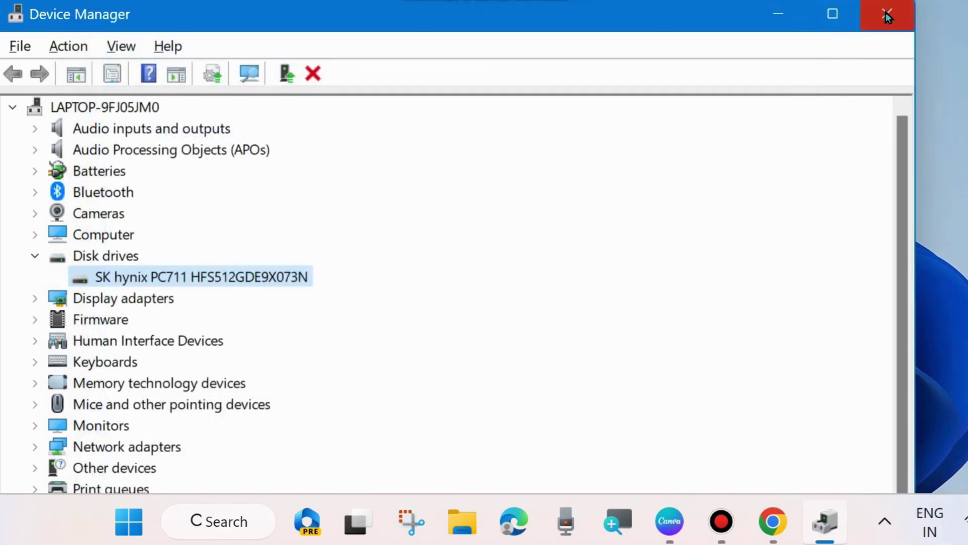
{"action": "left_click", "coordinate": [885, 13]}
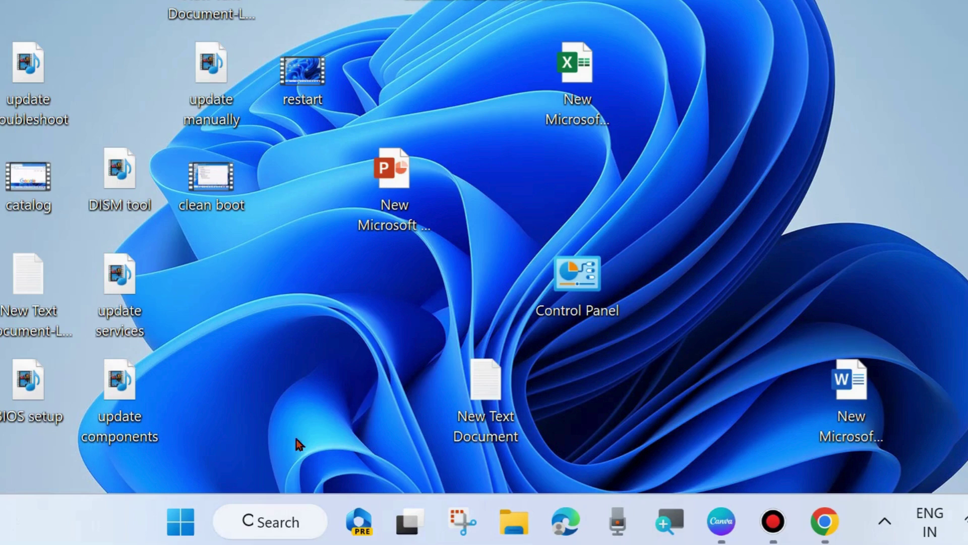
Run appwiz.cpl from the Run dialog to open Programs and Features.
{"action": "right_click", "coordinate": [184, 524]}
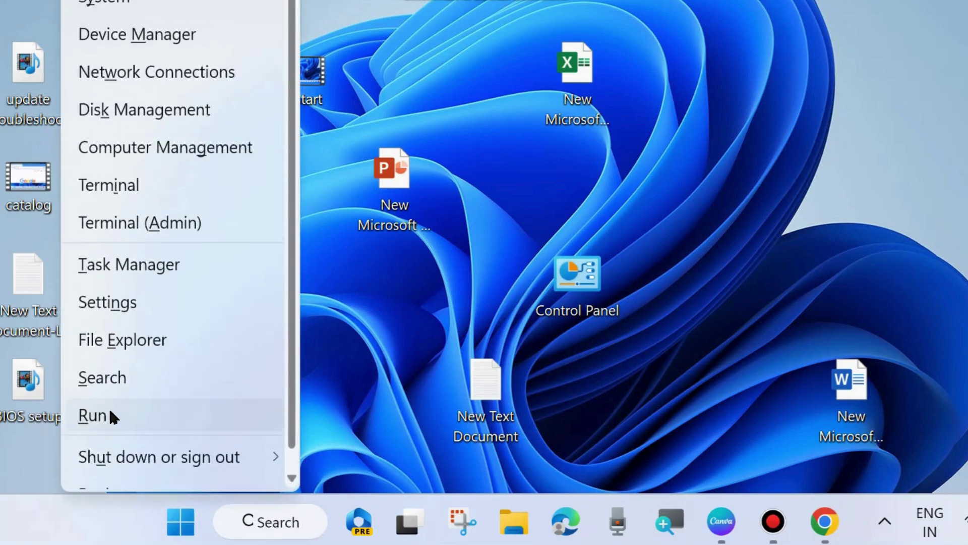
{"action": "left_click", "coordinate": [108, 405]}
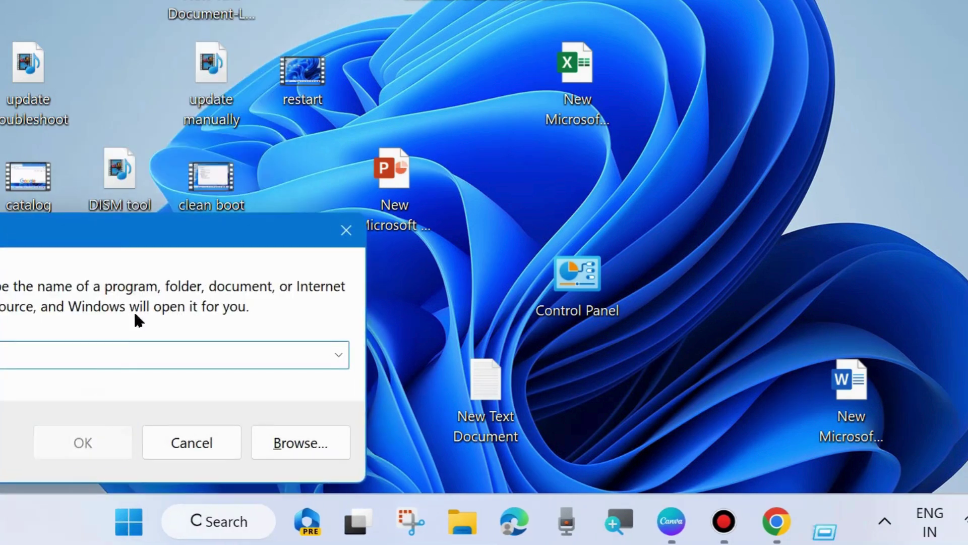
{"action": "mouse_move", "coordinate": [117, 230]}
{"action": "left_mouse_down"}
{"action": "mouse_move", "coordinate": [463, 94]}
{"action": "mouse_move", "coordinate": [479, 54]}
{"action": "left_mouse_up"}
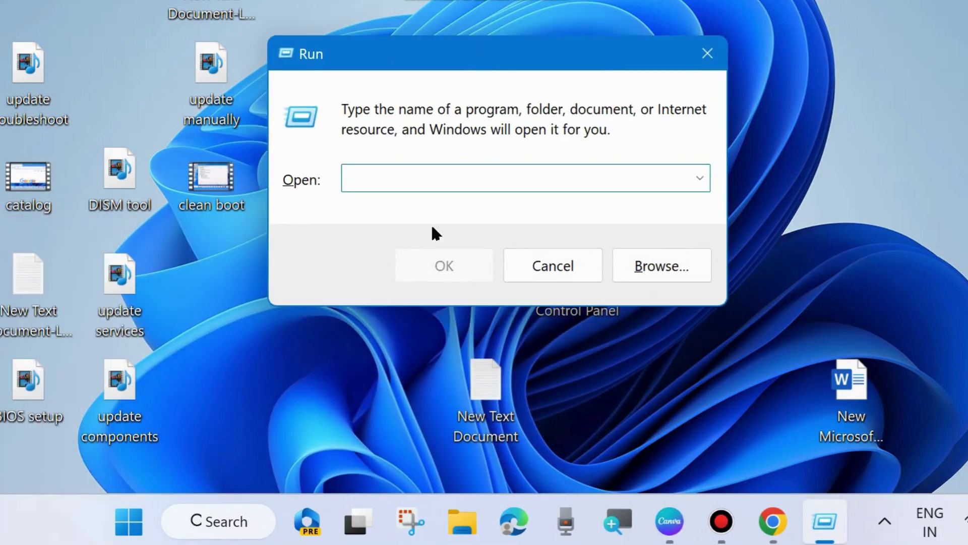
{"action": "type", "text": "appwi"}
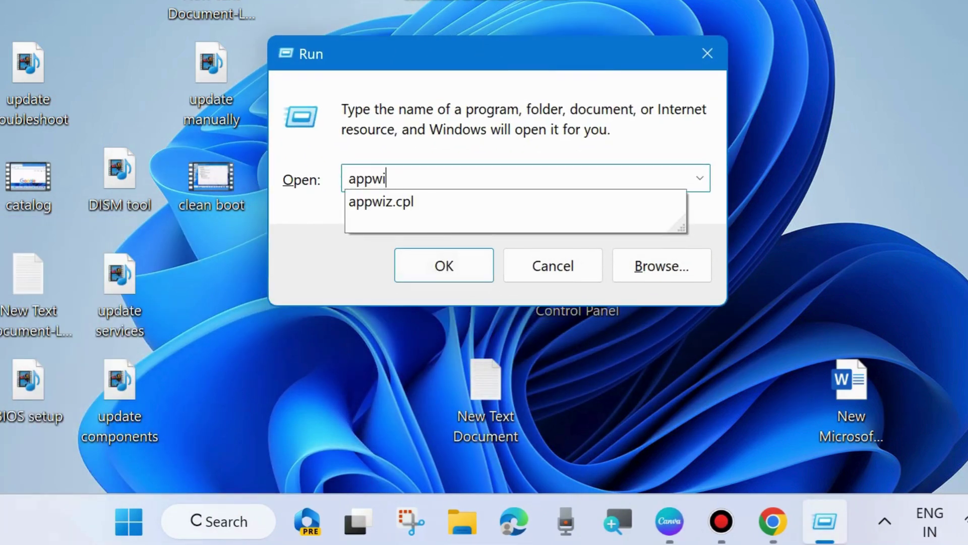
{"action": "type", "text": "z"}
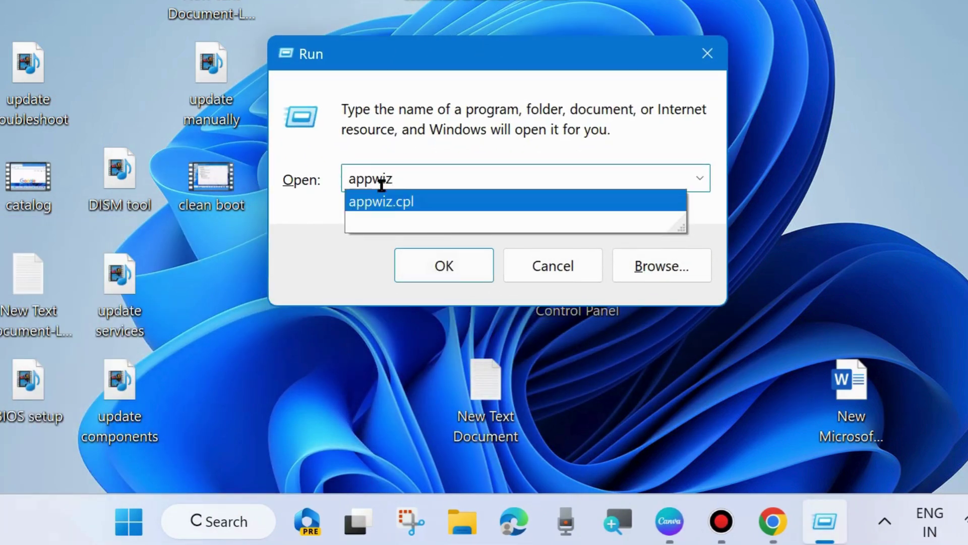
{"action": "left_click", "coordinate": [389, 201]}
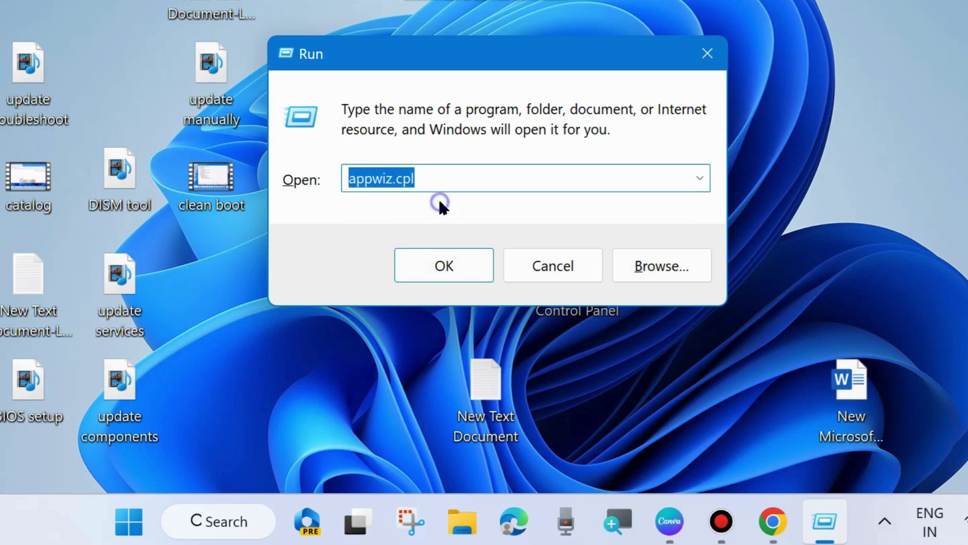
{"action": "left_click", "coordinate": [449, 181]}
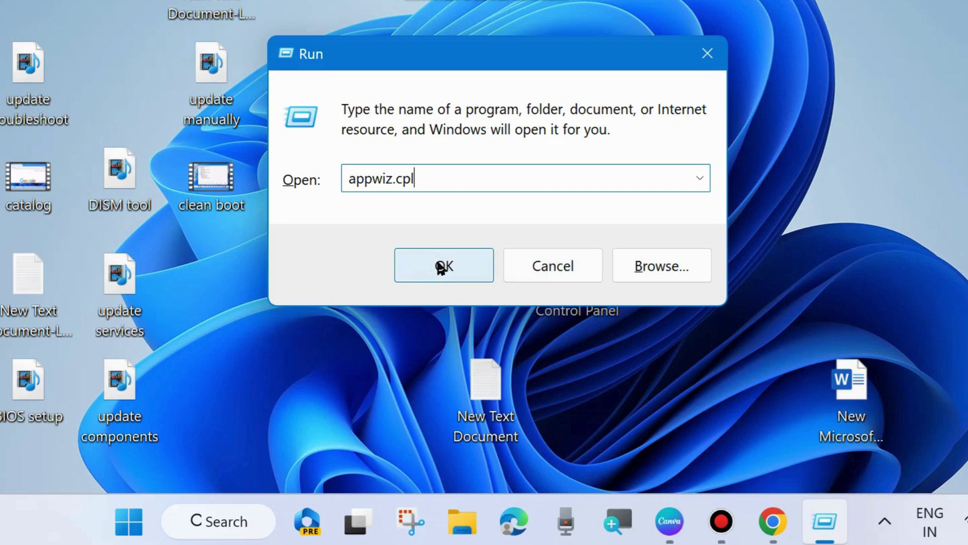
{"action": "left_click", "coordinate": [444, 265]}
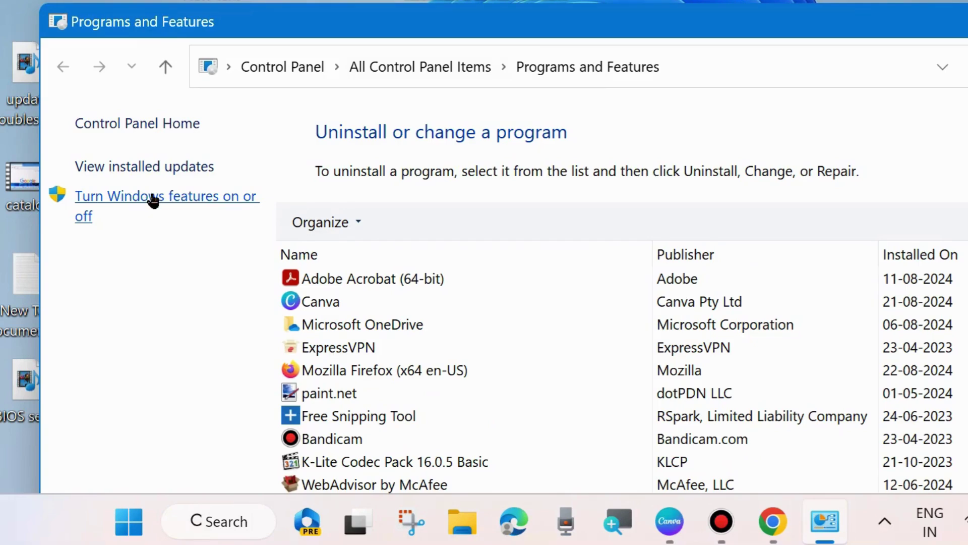
Uncheck Remote Differential Compression API Support in Windows Features and close the window.
{"action": "left_click", "coordinate": [176, 199]}
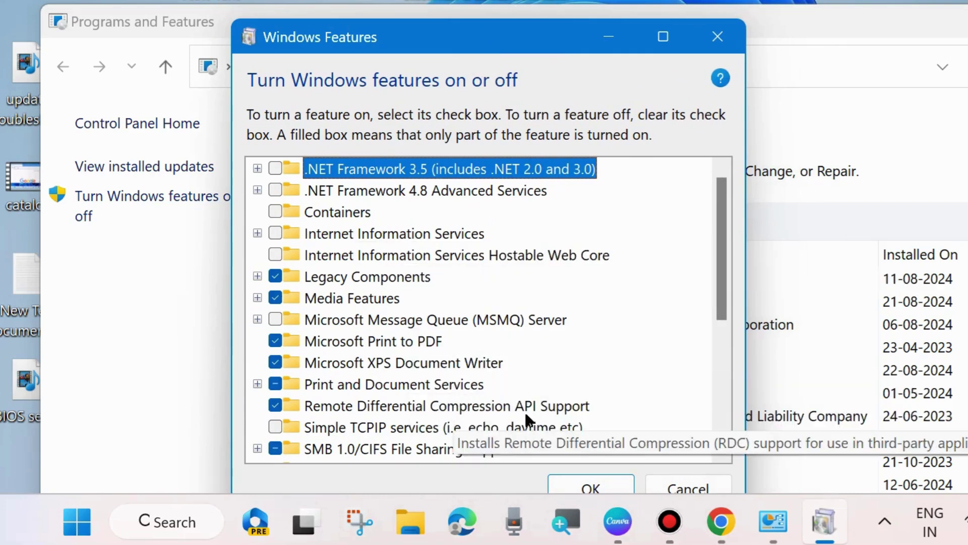
{"action": "left_click_drag", "start_coordinate": [520, 35], "coordinate": [527, 4]}
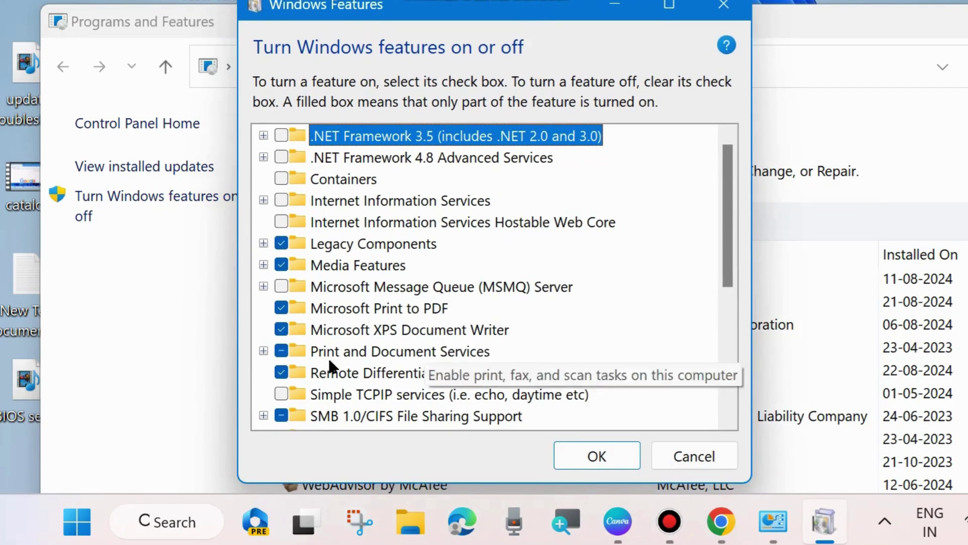
{"action": "left_click", "coordinate": [281, 372]}
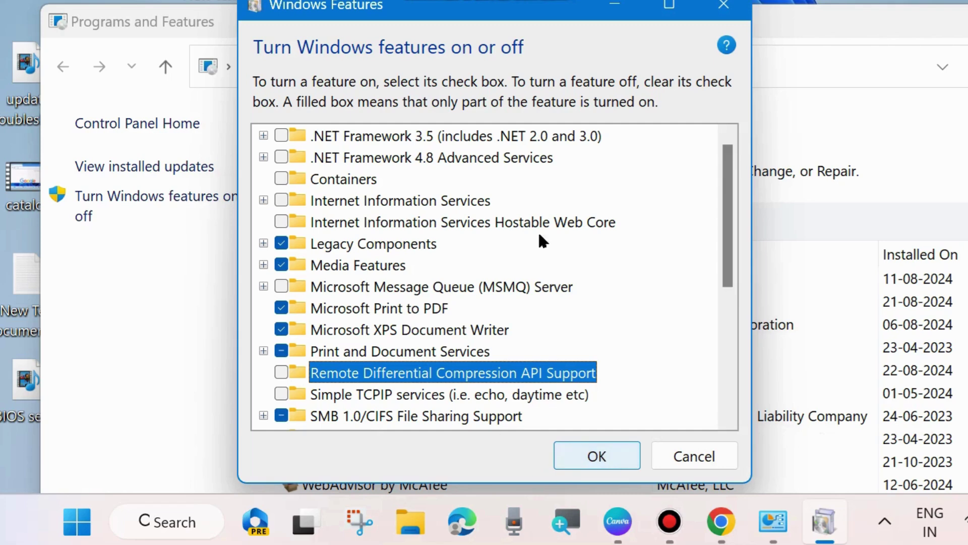
{"action": "left_click", "coordinate": [722, 9]}
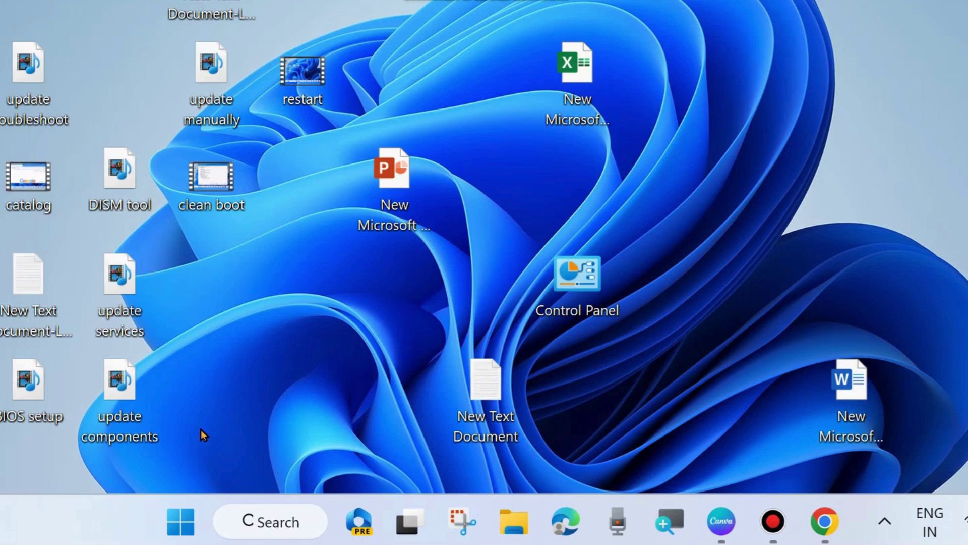
Open Run and autocomplete 'ser' to services.msc without running it.
{"action": "right_click", "coordinate": [181, 521]}
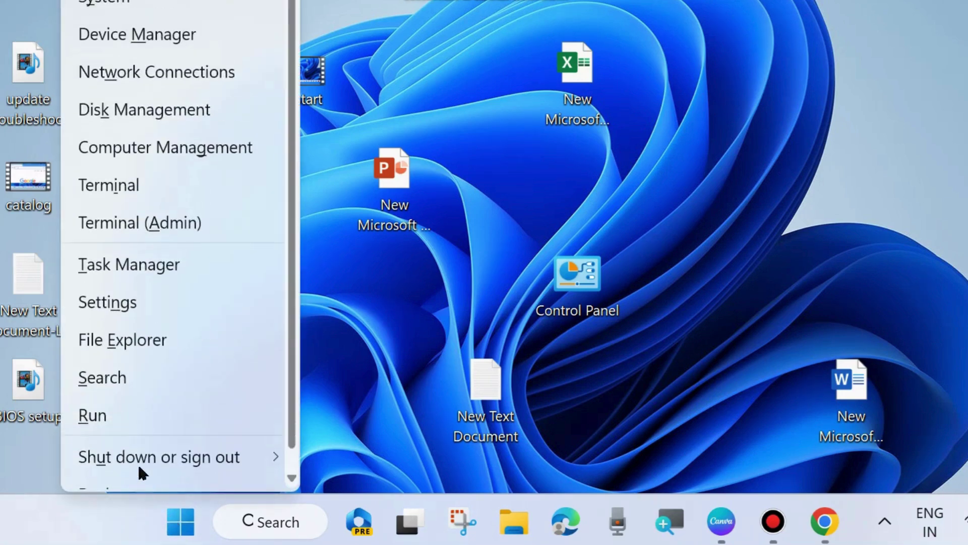
{"action": "left_click", "coordinate": [100, 414]}
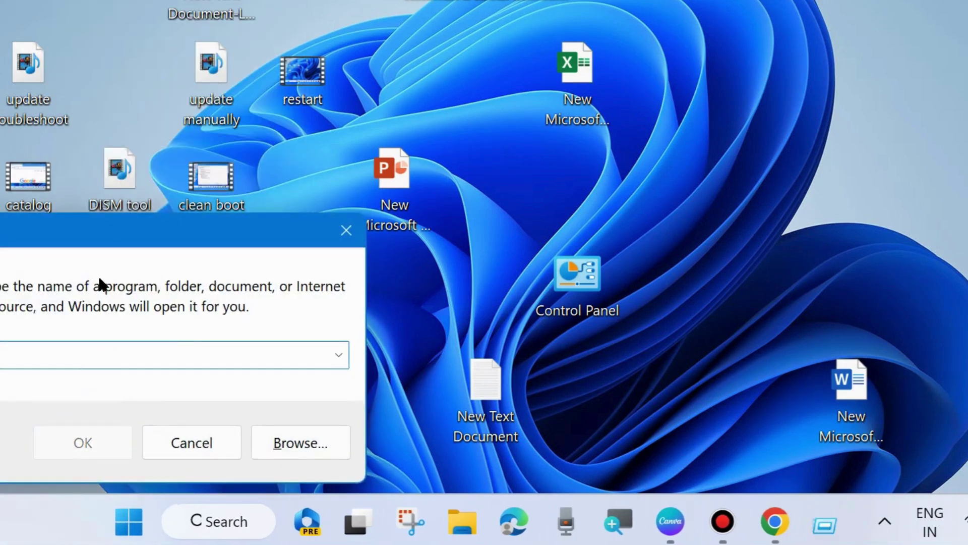
{"action": "mouse_move", "coordinate": [99, 233]}
{"action": "left_mouse_down"}
{"action": "mouse_move", "coordinate": [428, 81]}
{"action": "mouse_move", "coordinate": [433, 59]}
{"action": "left_mouse_up"}
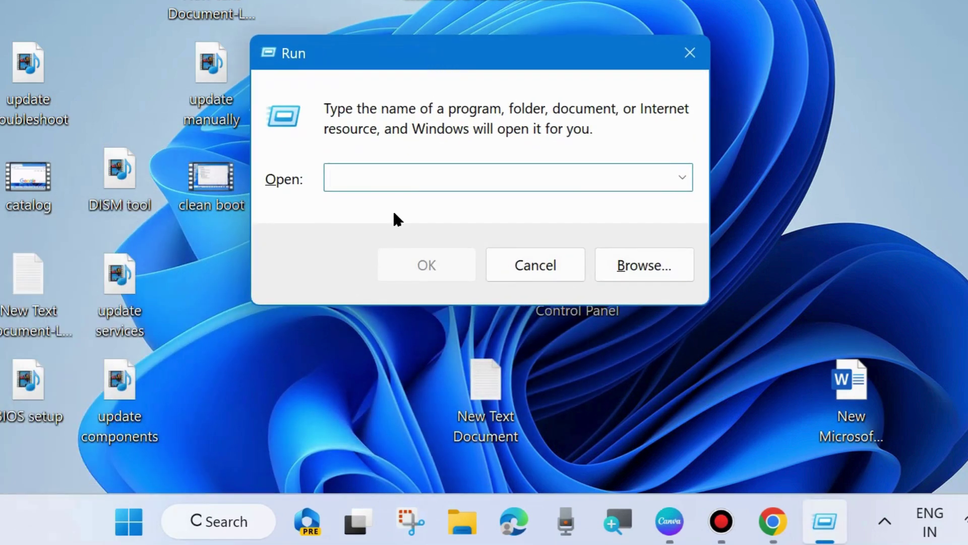
{"action": "type", "text": "ser"}
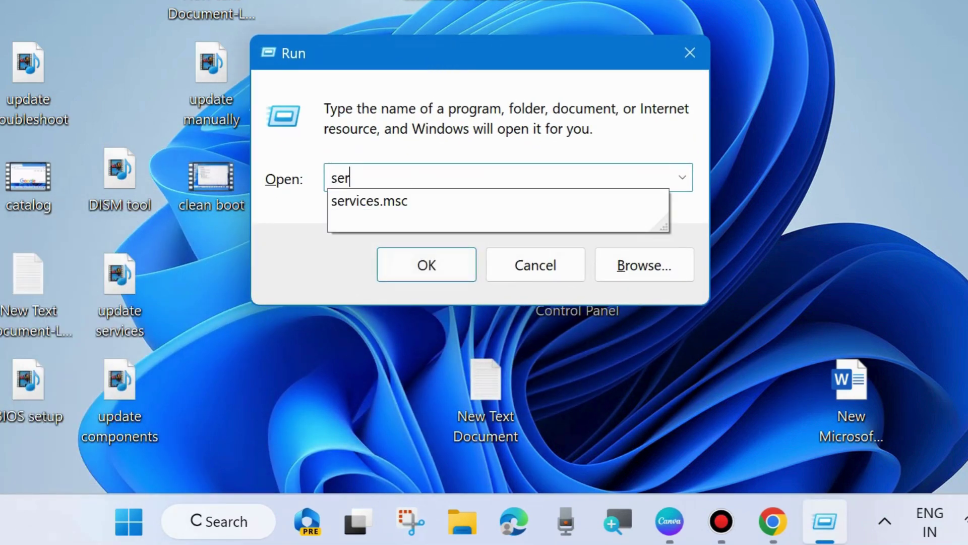
{"action": "key", "text": "Down"}
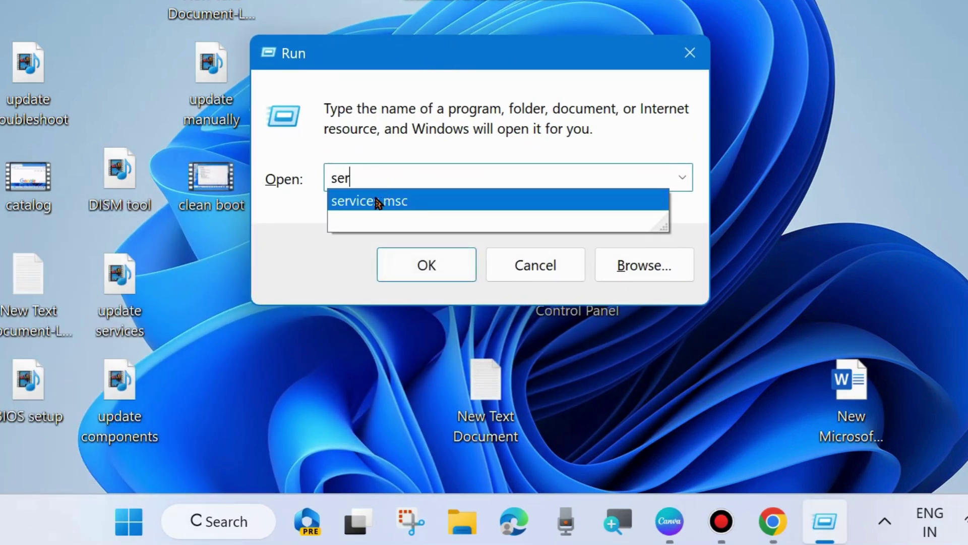
{"action": "left_click", "coordinate": [377, 204]}
{"action": "left_click", "coordinate": [435, 176]}
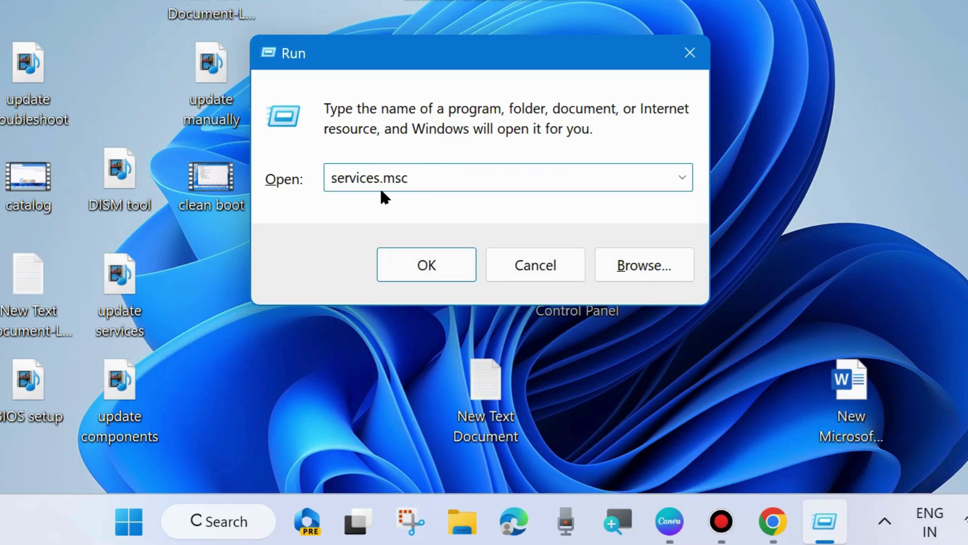
Open Services with services.msc and stop the Windows Search service.
{"action": "left_click", "coordinate": [427, 258]}
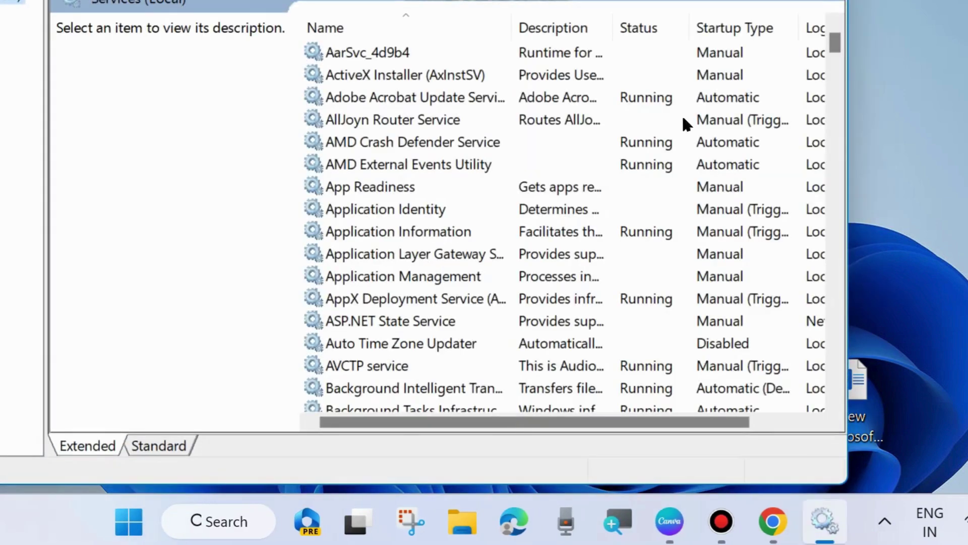
{"action": "left_click_drag", "start_coordinate": [838, 43], "coordinate": [843, 367]}
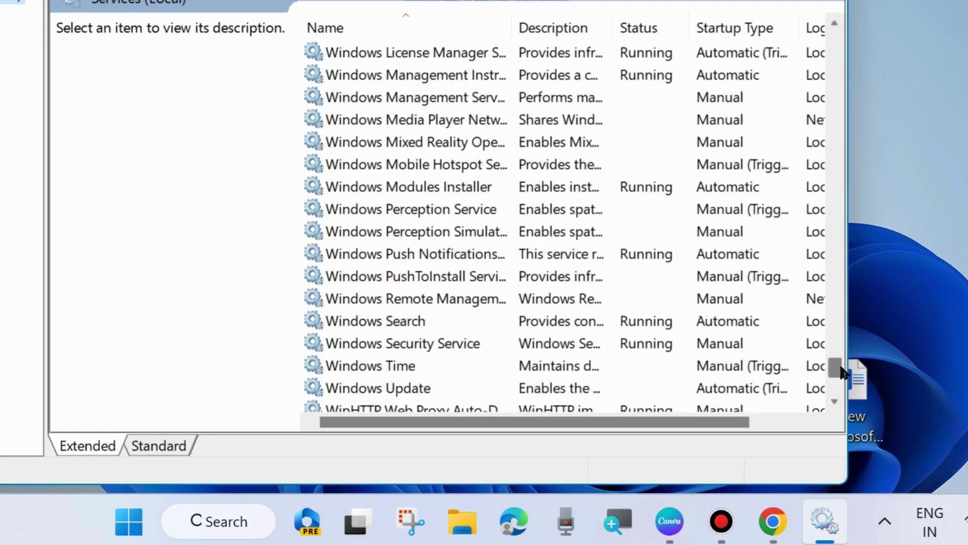
{"action": "left_click", "coordinate": [369, 326]}
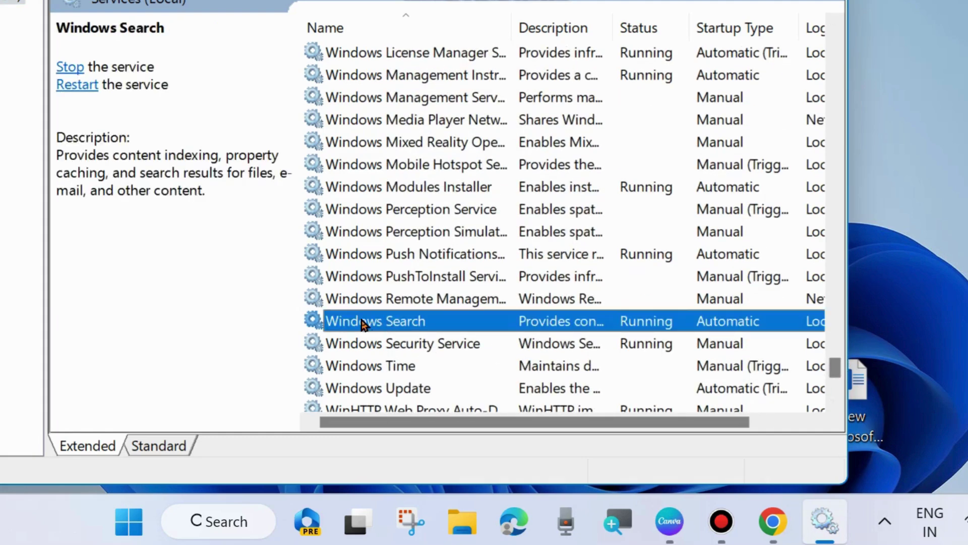
{"action": "right_click", "coordinate": [364, 322]}
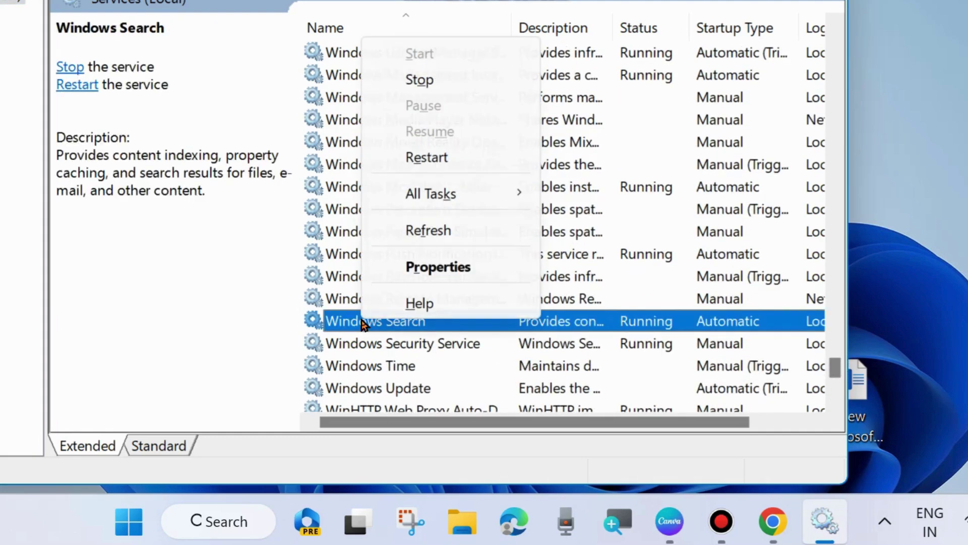
{"action": "left_click", "coordinate": [421, 81]}
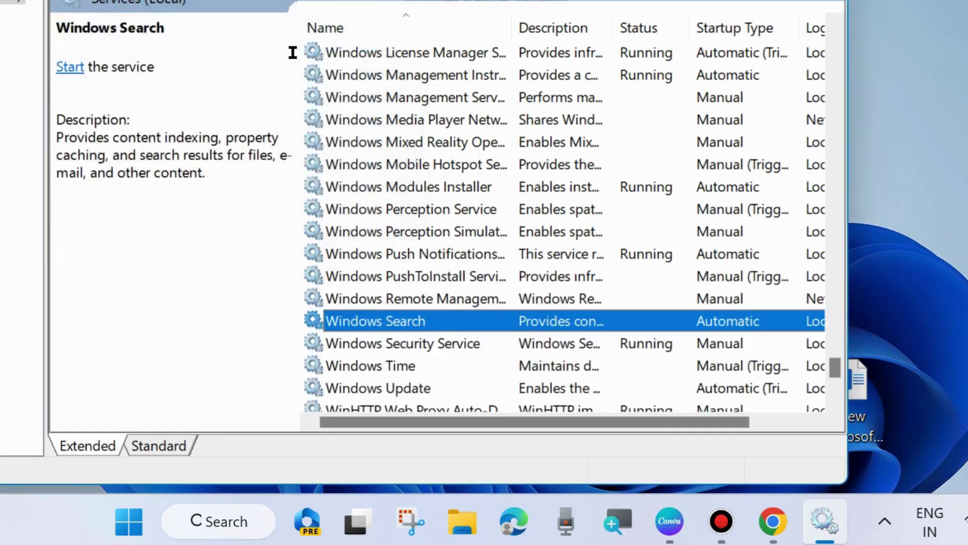
Check that Windows Search's startup type stays Automatic in its Properties.
{"action": "double_click", "coordinate": [406, 321]}
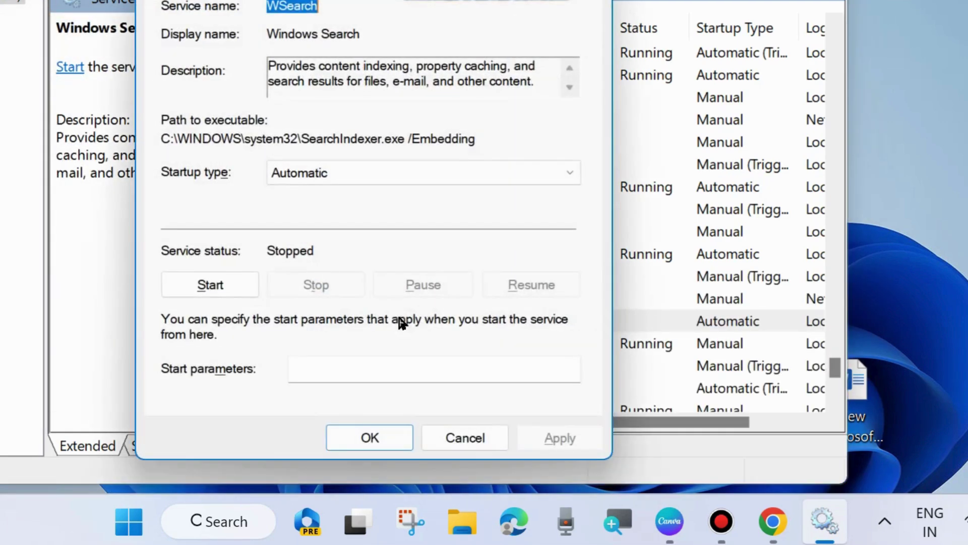
{"action": "left_click", "coordinate": [333, 173]}
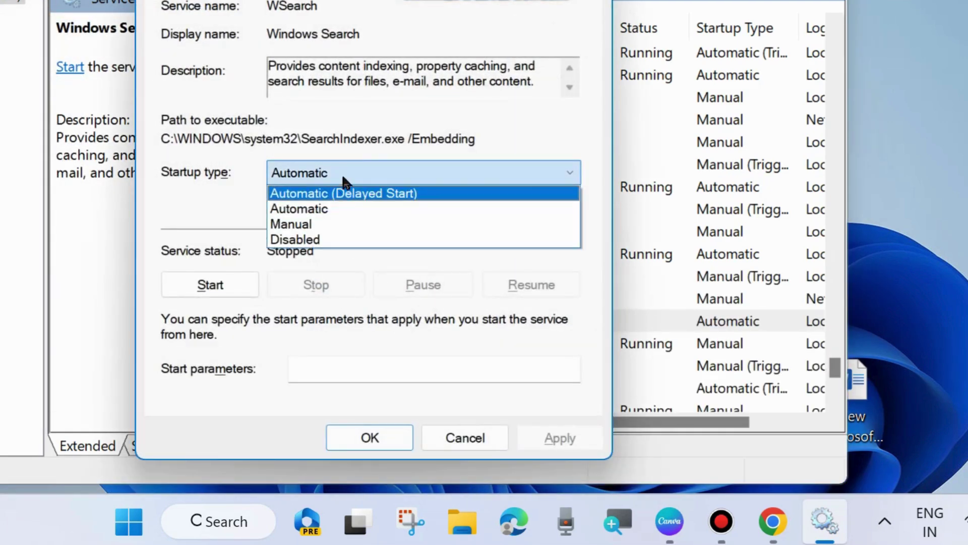
{"action": "left_click", "coordinate": [463, 438]}
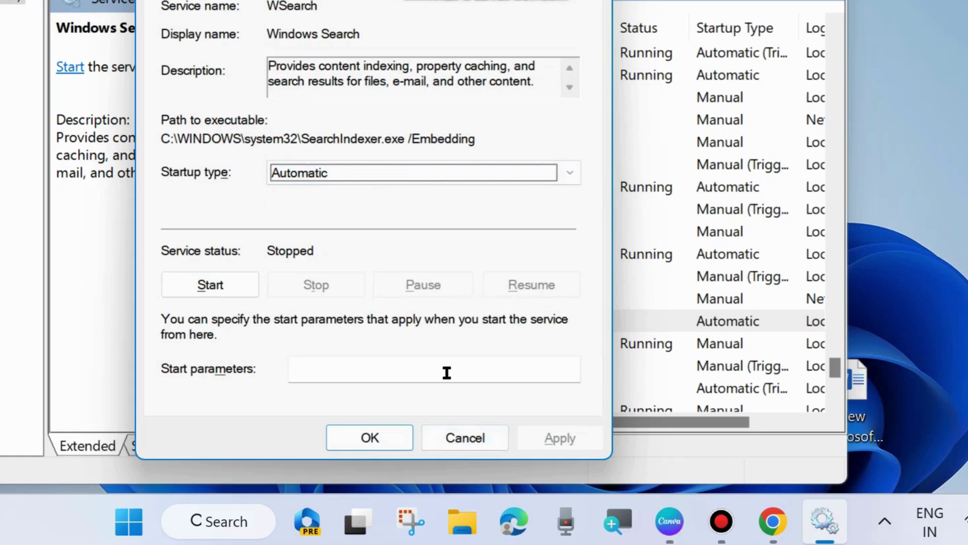
{"action": "left_click", "coordinate": [453, 438]}
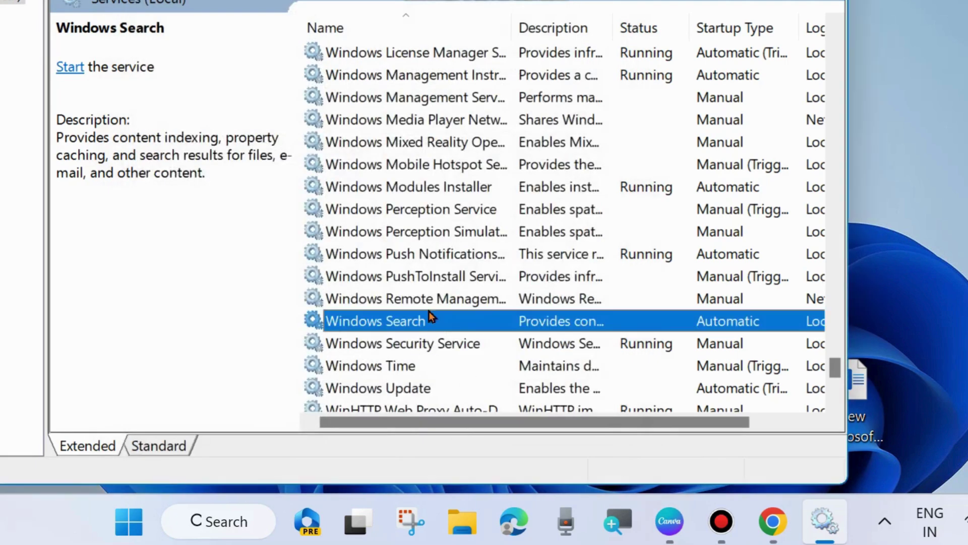
Start Windows Search again, confirm with OK, and close Services.
{"action": "double_click", "coordinate": [376, 324]}
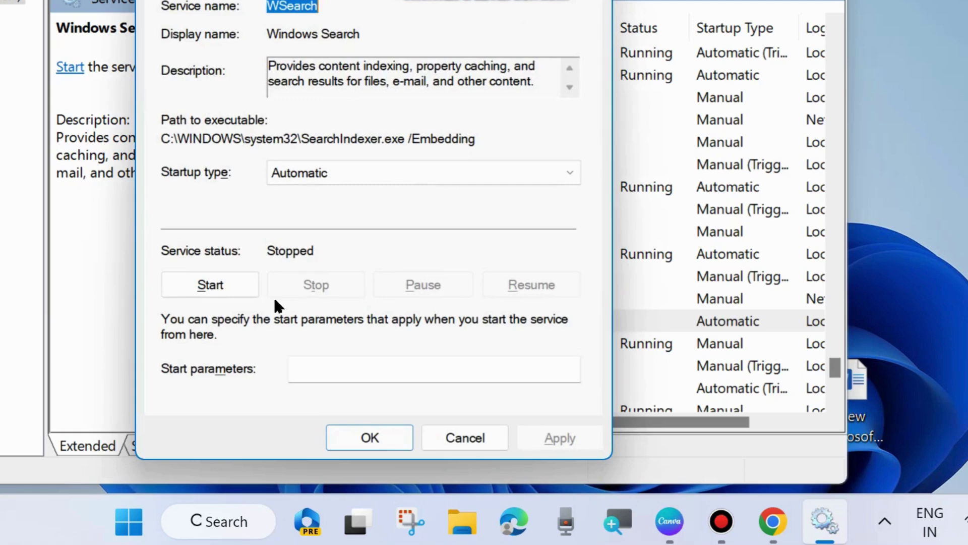
{"action": "left_click", "coordinate": [211, 284]}
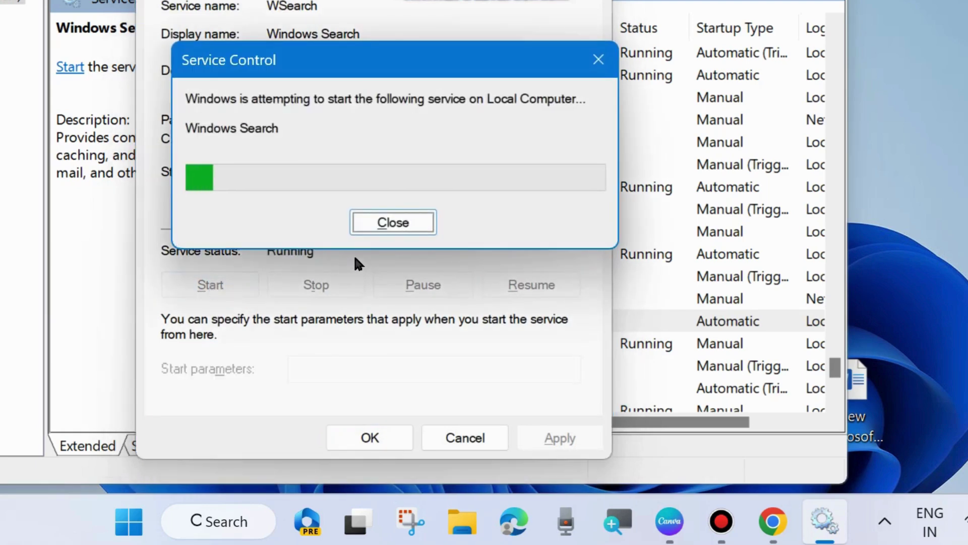
{"action": "left_click", "coordinate": [373, 439]}
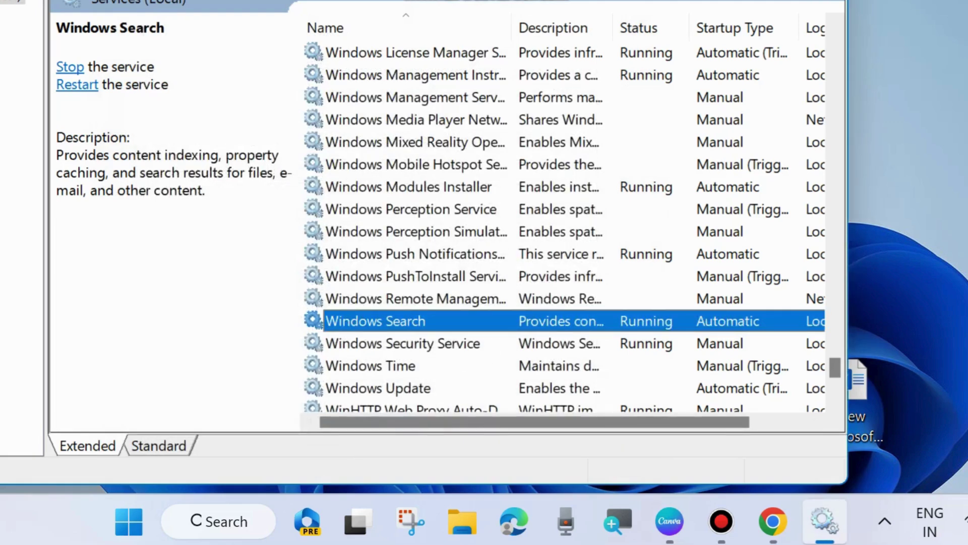
{"action": "key", "text": "alt+F4"}
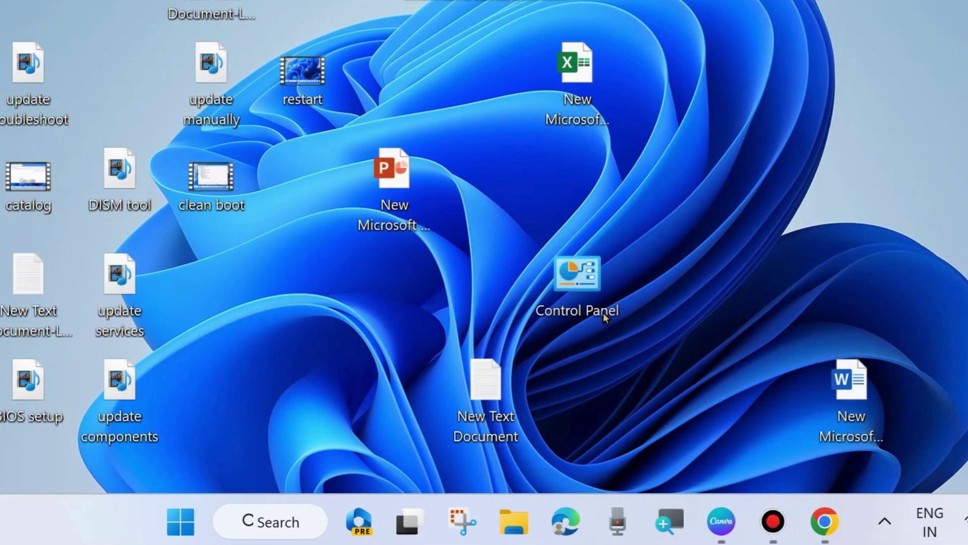
Open the Run dialog from the Start quick menu and move it higher on screen.
{"action": "right_click", "coordinate": [181, 527]}
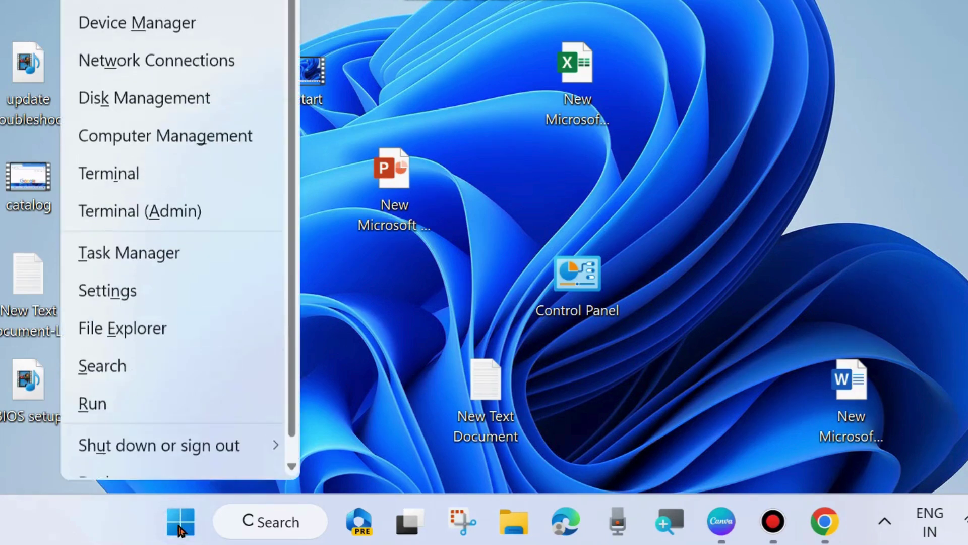
{"action": "left_click", "coordinate": [108, 413]}
{"action": "mouse_move", "coordinate": [90, 233]}
{"action": "left_mouse_down"}
{"action": "mouse_move", "coordinate": [470, 78]}
{"action": "mouse_move", "coordinate": [470, 59]}
{"action": "left_mouse_up"}
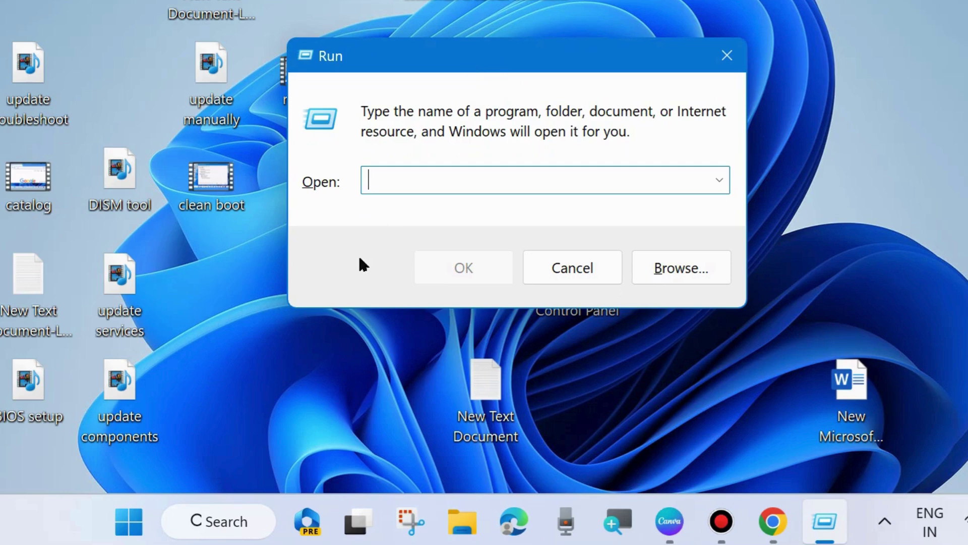
{"action": "type", "text": "msco"}
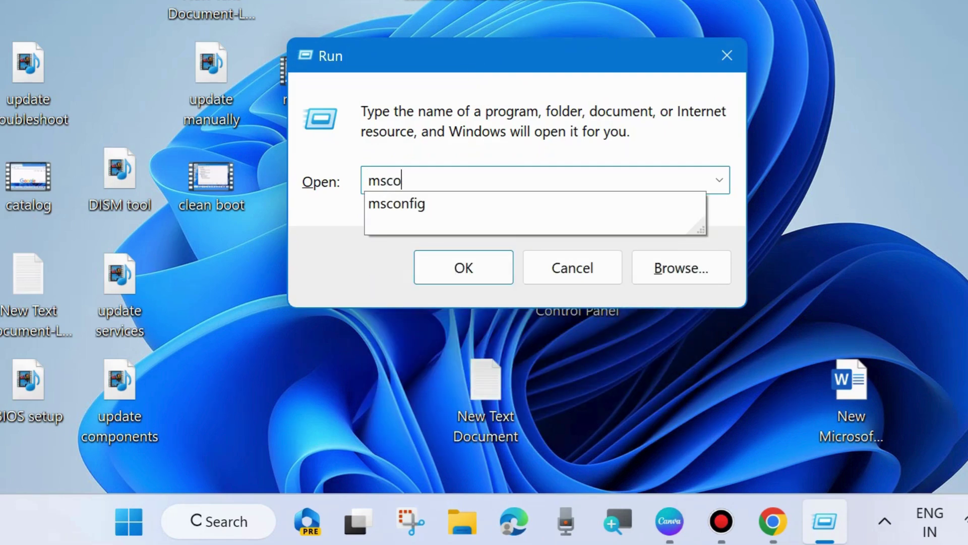
{"action": "type", "text": "nfig"}
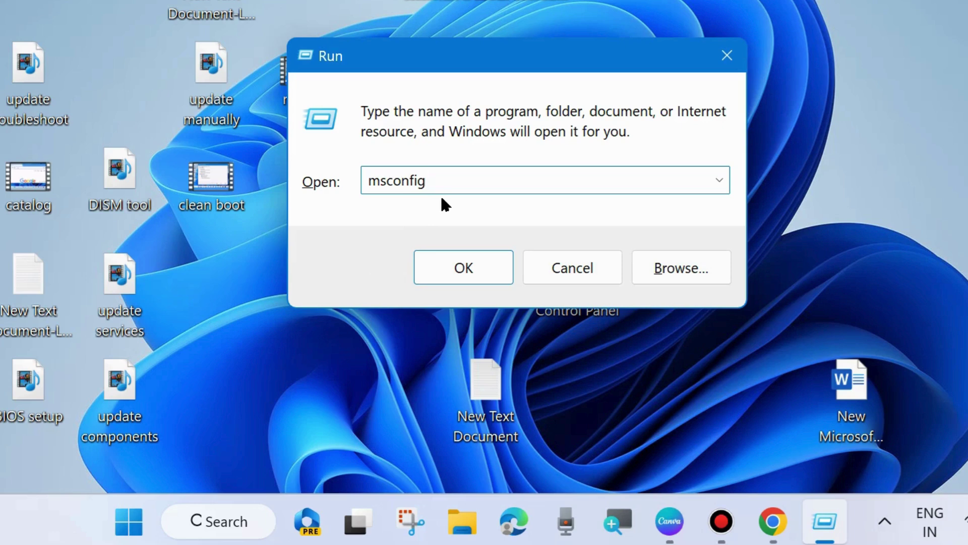
Launch System Configuration, hide all Microsoft services, and view the Startup tab.
{"action": "left_click", "coordinate": [463, 267]}
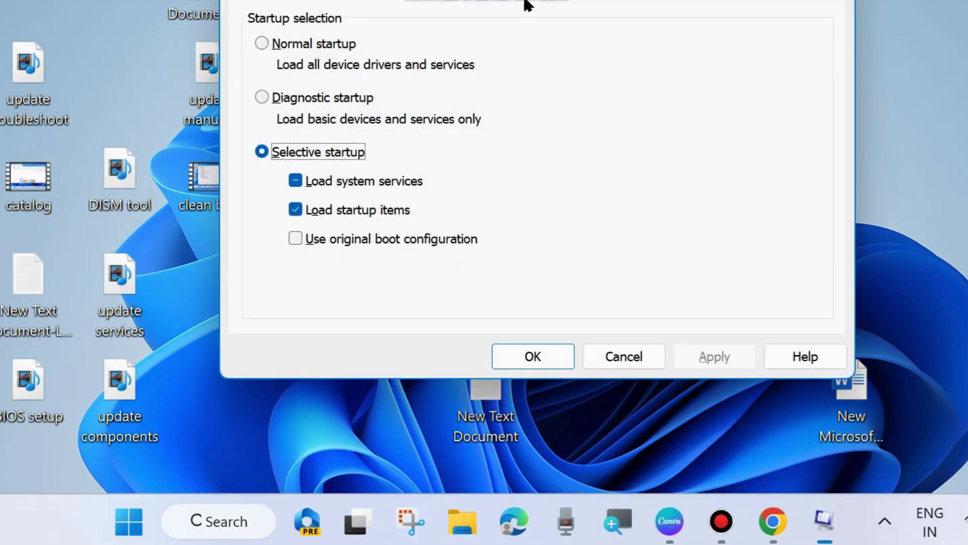
{"action": "left_click_drag", "start_coordinate": [527, 3], "coordinate": [519, 49]}
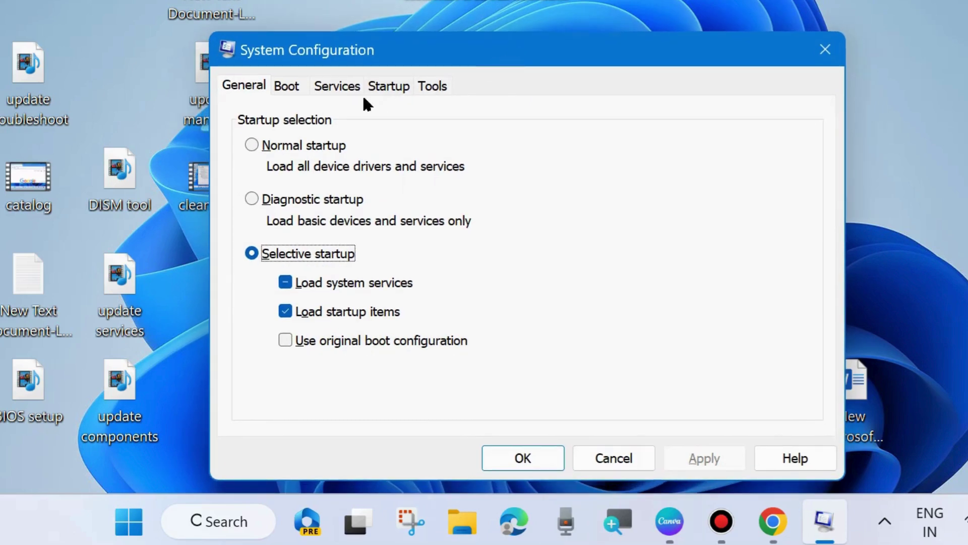
{"action": "left_click", "coordinate": [345, 90]}
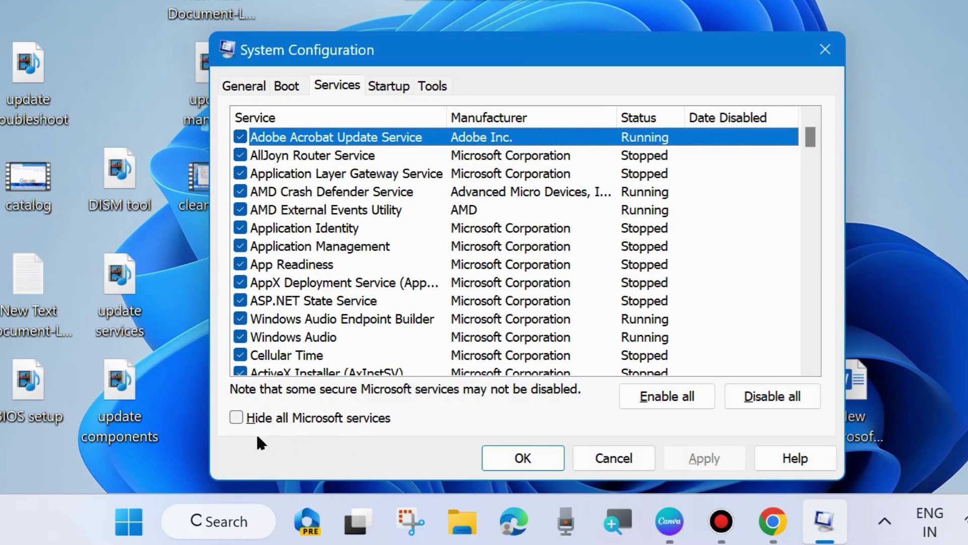
{"action": "left_click", "coordinate": [236, 418]}
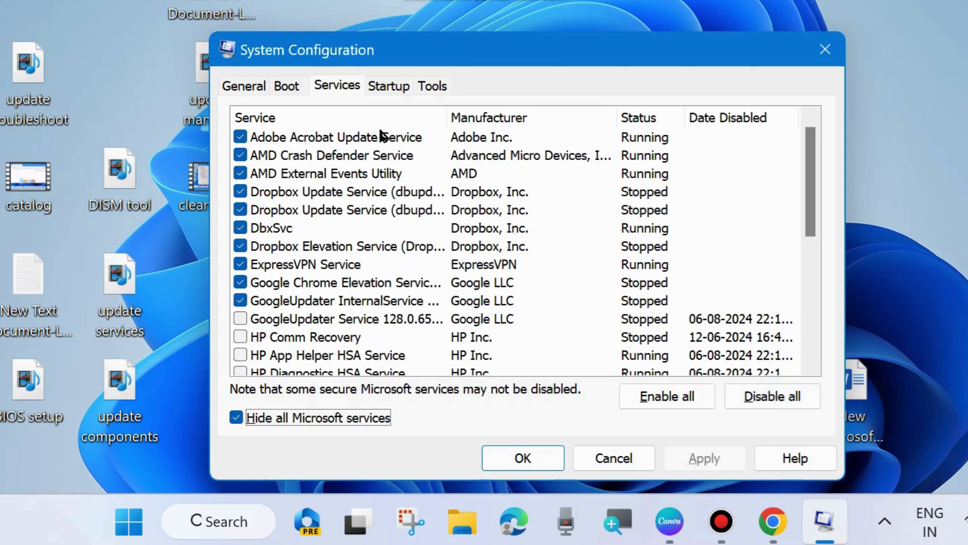
{"action": "left_click", "coordinate": [389, 85]}
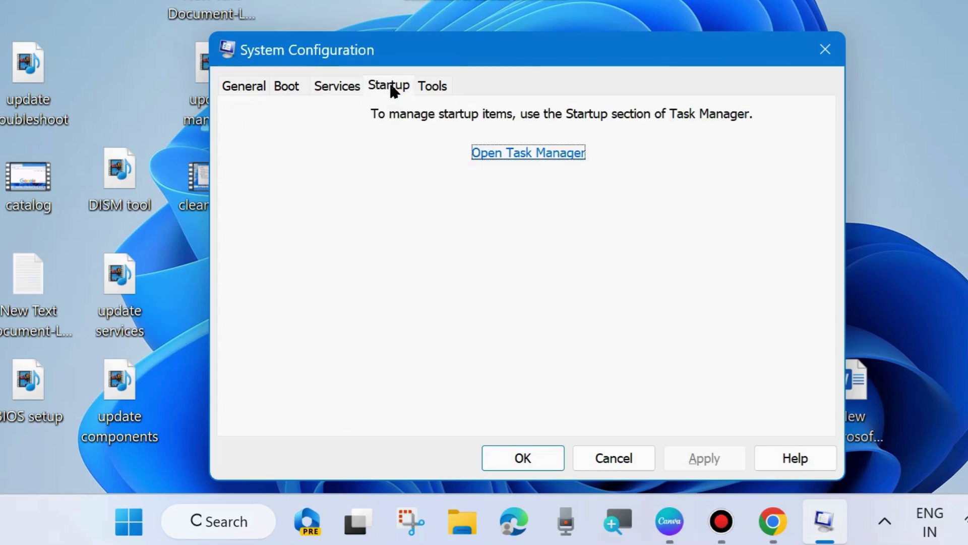
Review Task Manager's startup apps including Canva, then close Task Manager and System Configuration.
{"action": "left_click", "coordinate": [511, 154]}
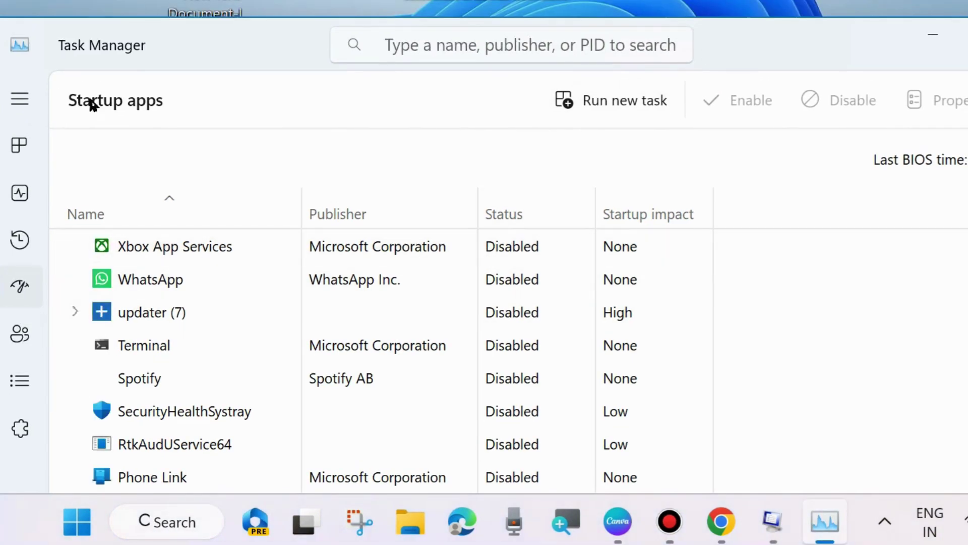
{"action": "scroll", "coordinate": [531, 450], "scroll_direction": "down", "scroll_amount": 2}
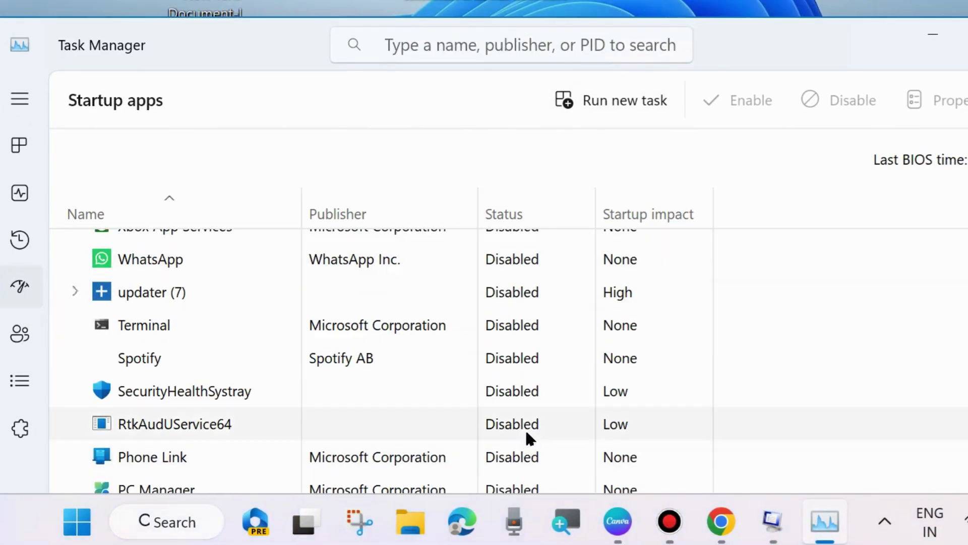
{"action": "scroll", "coordinate": [529, 431], "scroll_direction": "down", "scroll_amount": 2}
{"action": "scroll", "coordinate": [529, 431], "scroll_direction": "down", "scroll_amount": 2}
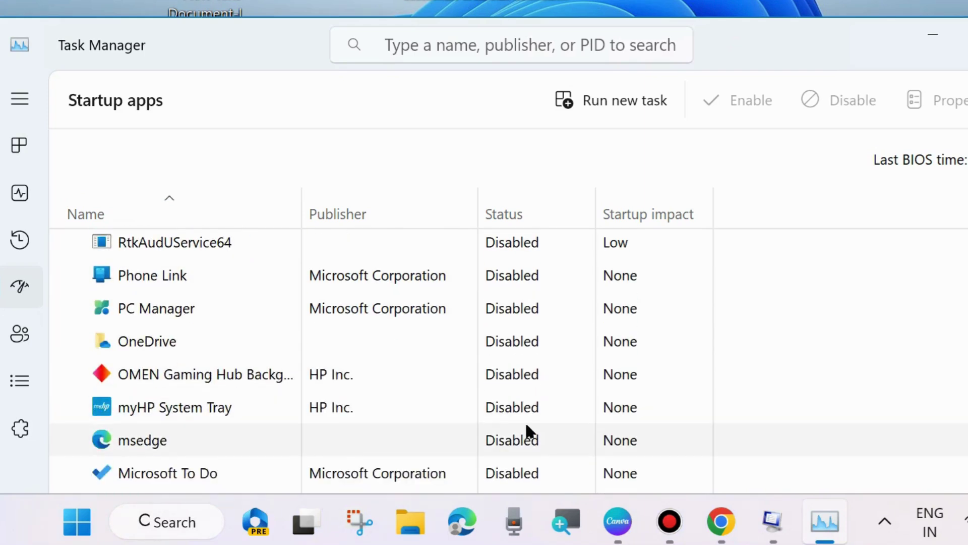
{"action": "scroll", "coordinate": [528, 431], "scroll_direction": "down", "scroll_amount": 1}
{"action": "scroll", "coordinate": [529, 430], "scroll_direction": "down", "scroll_amount": 1}
{"action": "scroll", "coordinate": [529, 428], "scroll_direction": "down", "scroll_amount": 1}
{"action": "scroll", "coordinate": [529, 429], "scroll_direction": "down", "scroll_amount": 1}
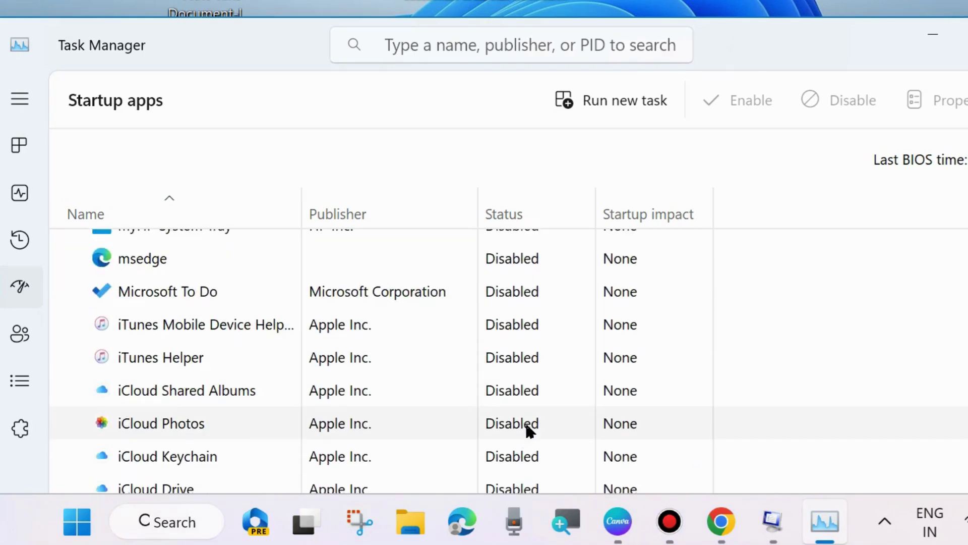
{"action": "scroll", "coordinate": [528, 428], "scroll_direction": "down", "scroll_amount": 2}
{"action": "scroll", "coordinate": [528, 428], "scroll_direction": "down", "scroll_amount": 2}
{"action": "scroll", "coordinate": [527, 429], "scroll_direction": "down", "scroll_amount": 2}
{"action": "scroll", "coordinate": [527, 429], "scroll_direction": "down", "scroll_amount": 2}
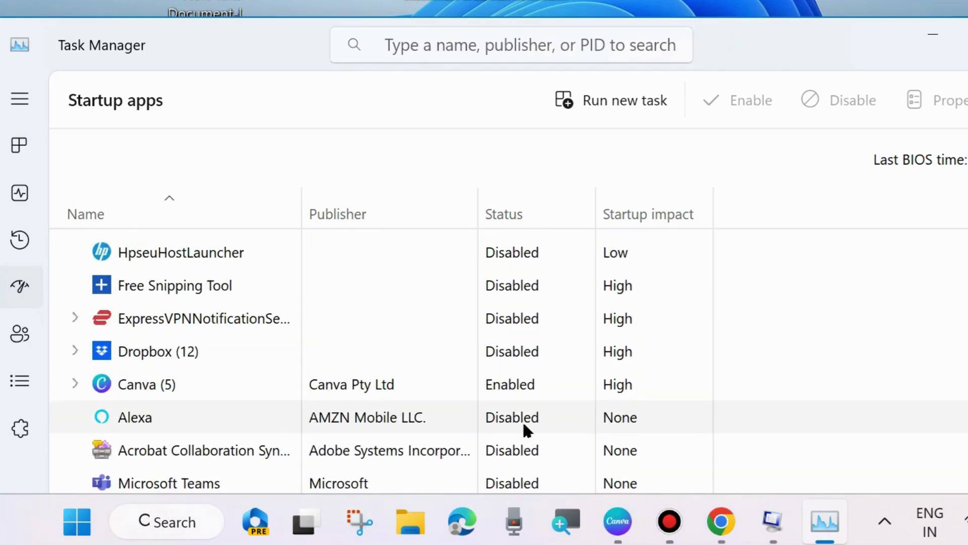
{"action": "right_click", "coordinate": [507, 380]}
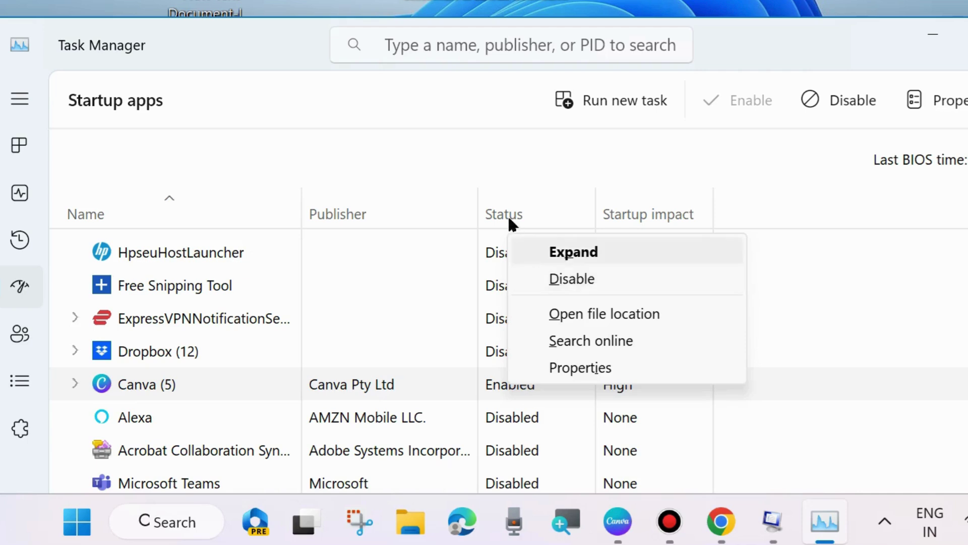
{"action": "left_click", "coordinate": [450, 146]}
{"action": "scroll", "coordinate": [569, 409], "scroll_direction": "down", "scroll_amount": 2}
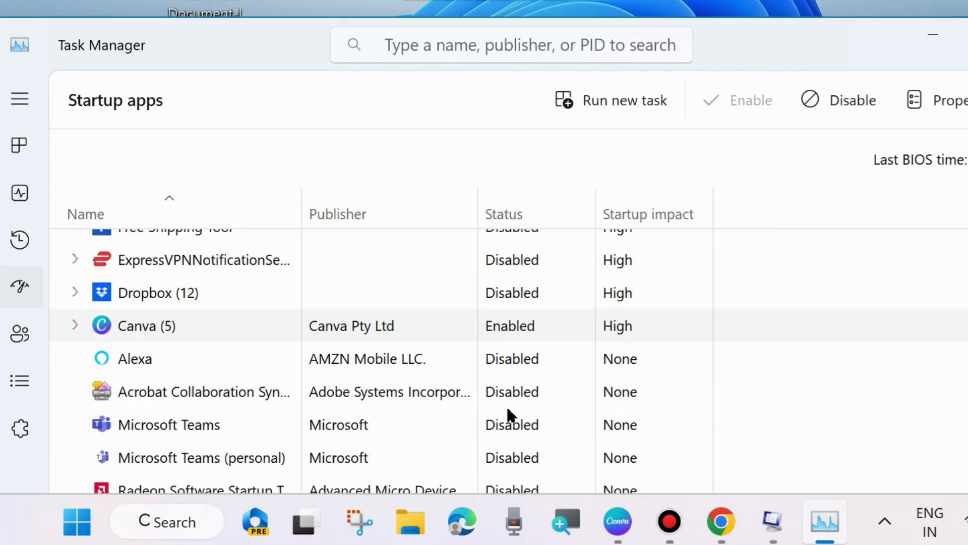
{"action": "left_click", "coordinate": [964, 38]}
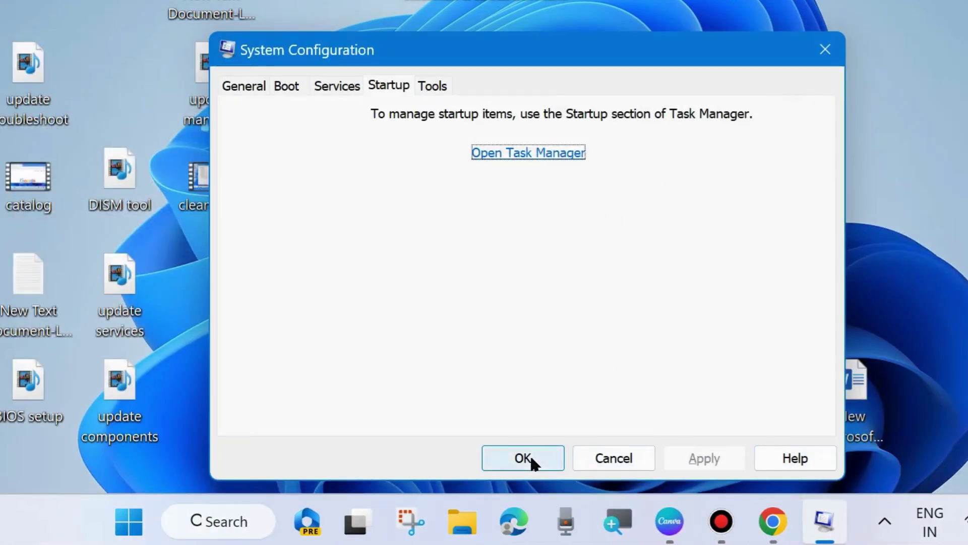
{"action": "left_click", "coordinate": [522, 457]}
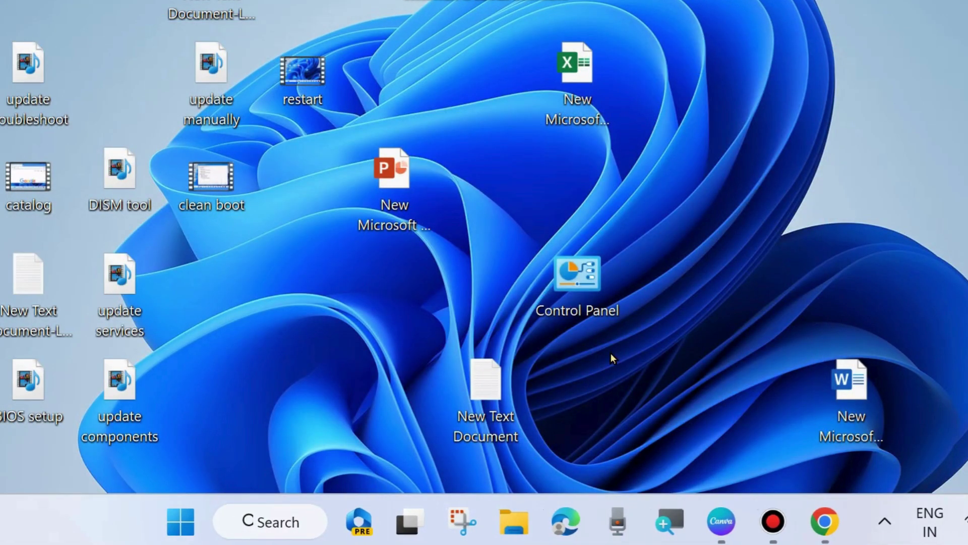